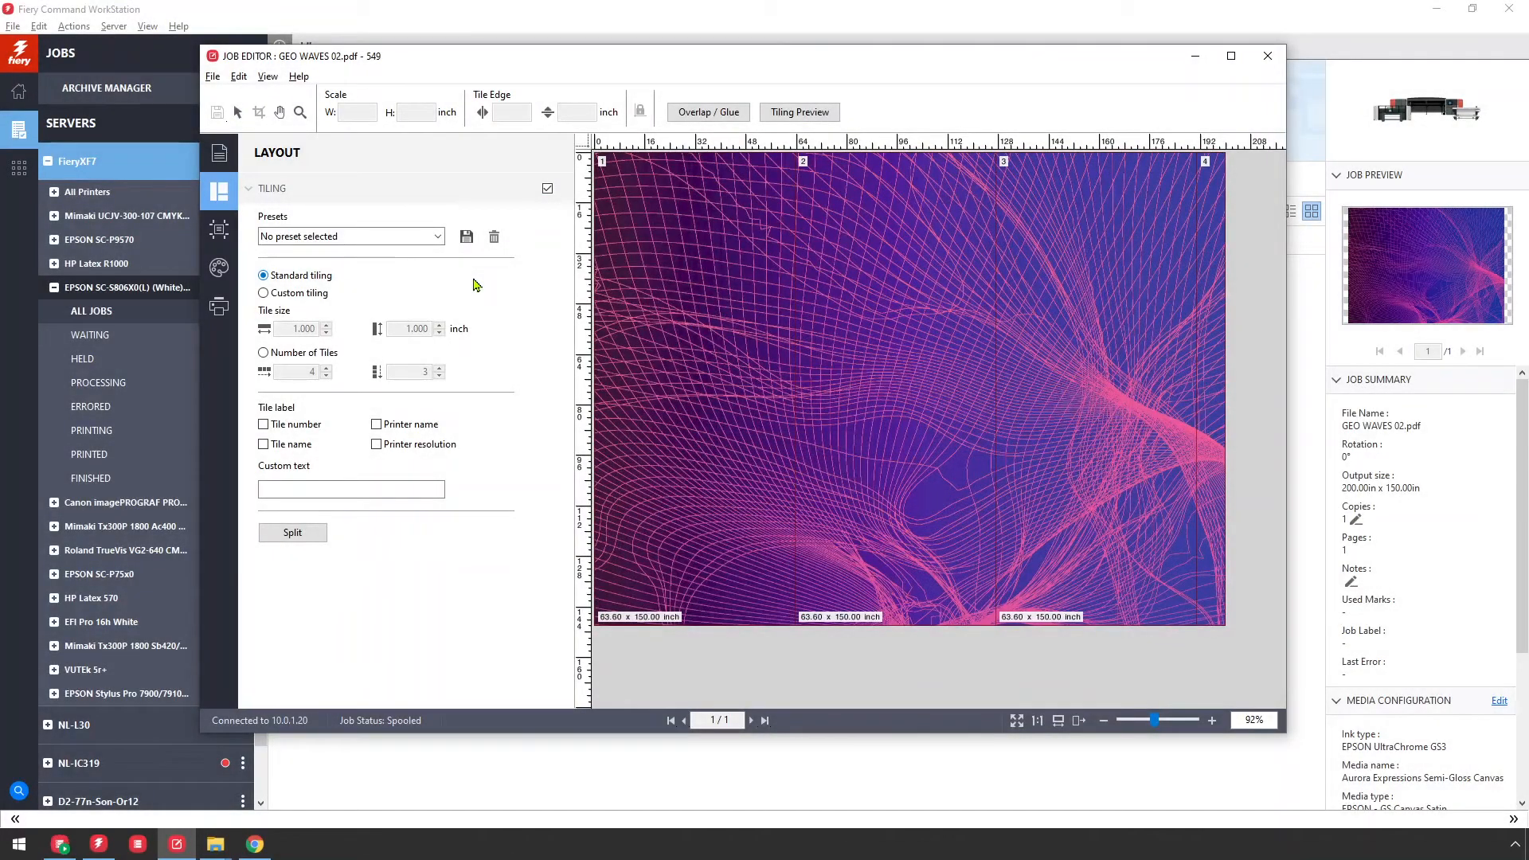
- Divide the GEO WAVES 02.pdf job by number of tiles, 5 across and 5 down, and save the job
{"action": "left_click", "coordinate": [284, 294]}
{"action": "left_click", "coordinate": [288, 353]}
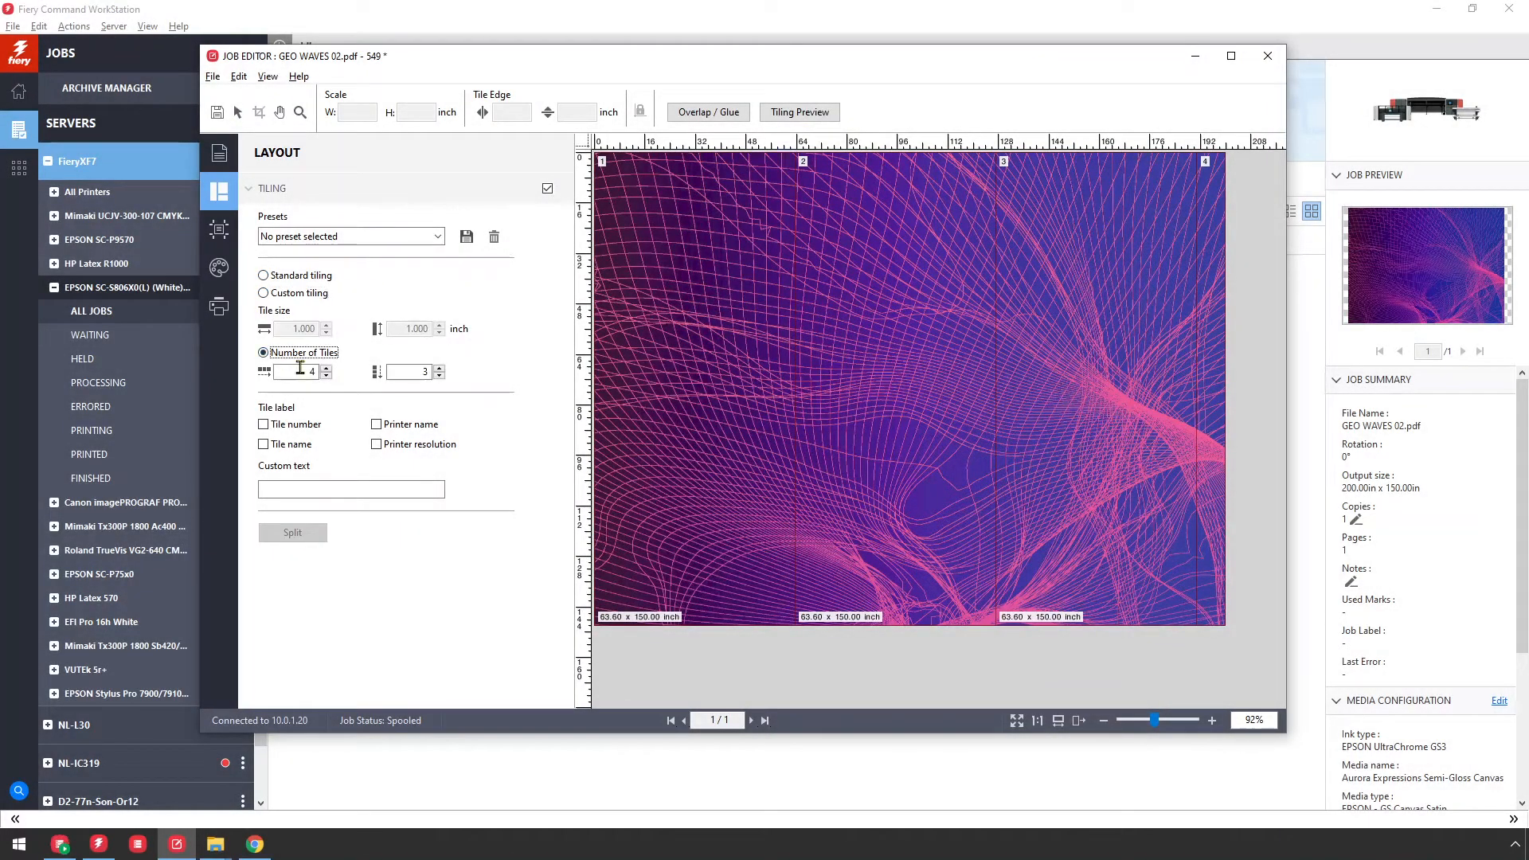
{"action": "type", "text": "5"}
{"action": "key", "text": "Tab"}
{"action": "type", "text": "5"}
{"action": "left_click", "coordinate": [215, 116]}
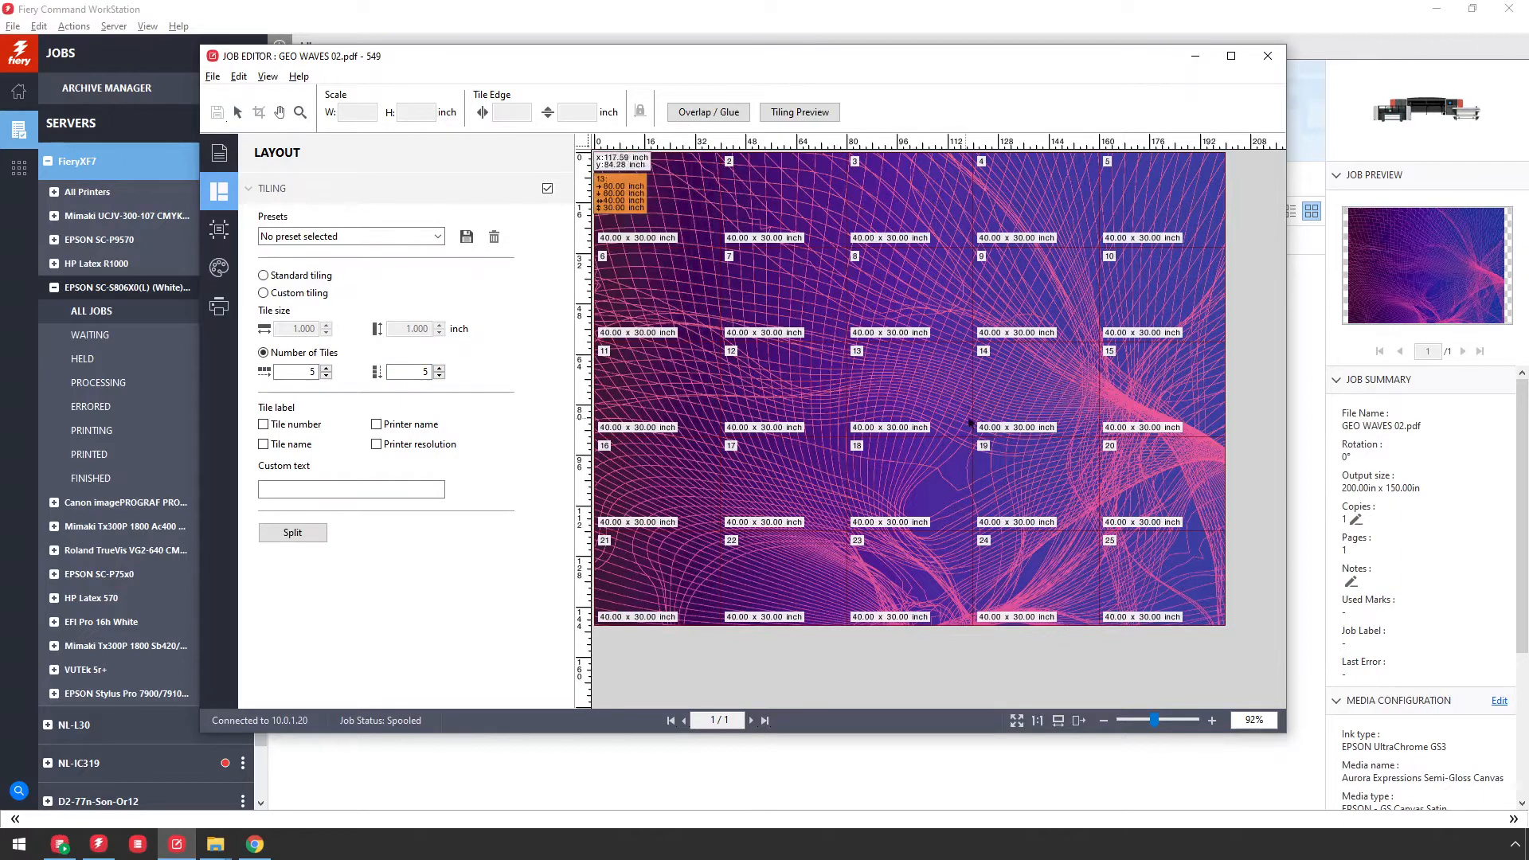
- Widen the third column of tiles to about 53.74 inches and select tile 13 in its middle row
{"action": "left_click_drag", "start_coordinate": [973, 407], "coordinate": [1018, 405]}
{"action": "left_click", "coordinate": [966, 365]}
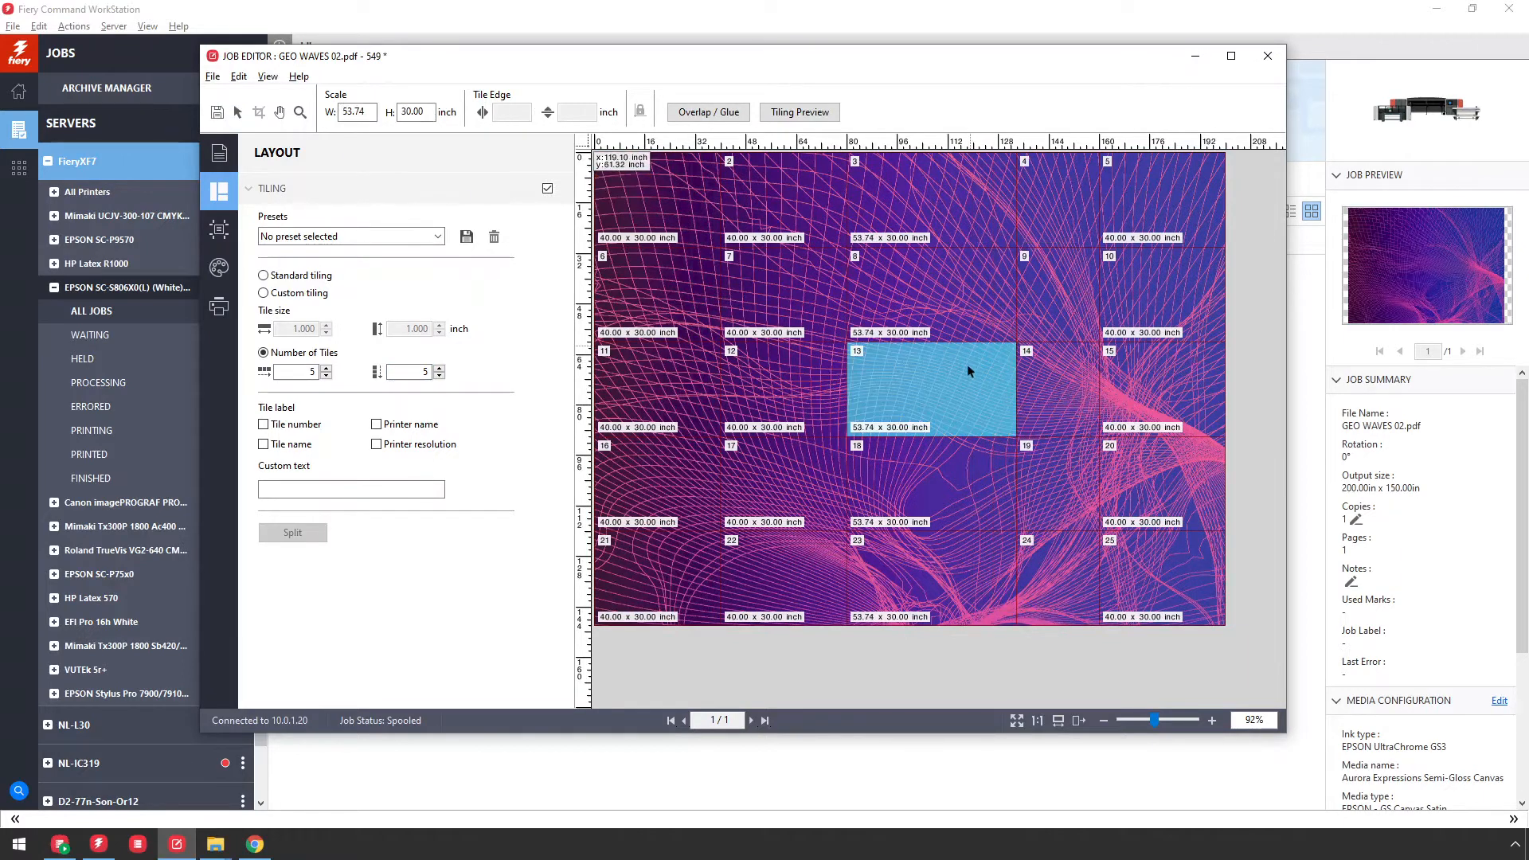
{"action": "right_click", "coordinate": [976, 354]}
{"action": "left_click", "coordinate": [997, 434]}
- Split tile 17 into three tiles side by side, keeping one row
{"action": "left_click", "coordinate": [805, 481]}
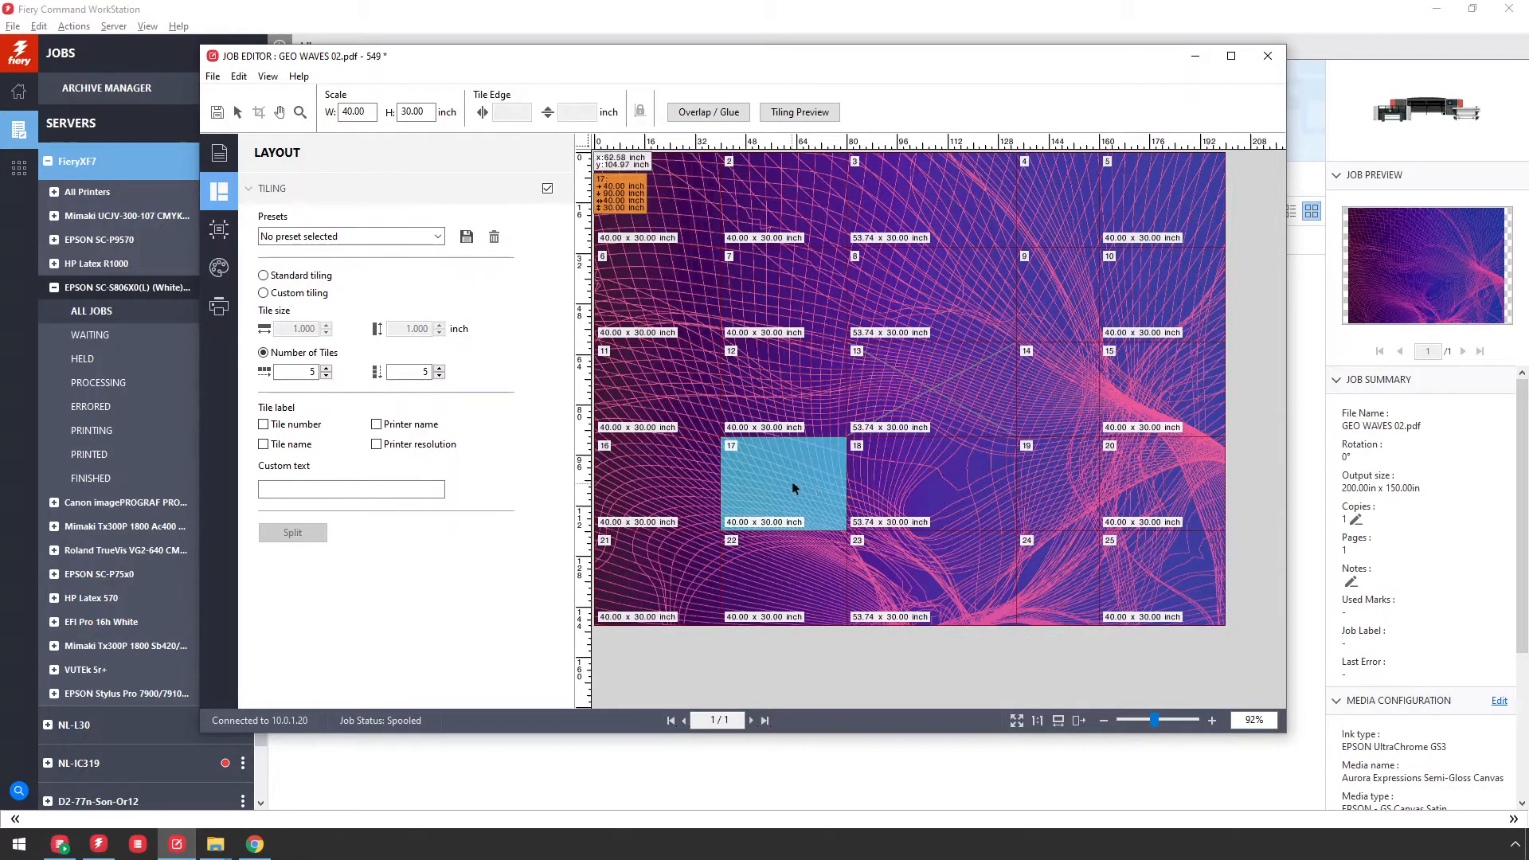
{"action": "right_click", "coordinate": [769, 486]}
{"action": "left_click", "coordinate": [808, 508]}
{"action": "left_click", "coordinate": [834, 464]}
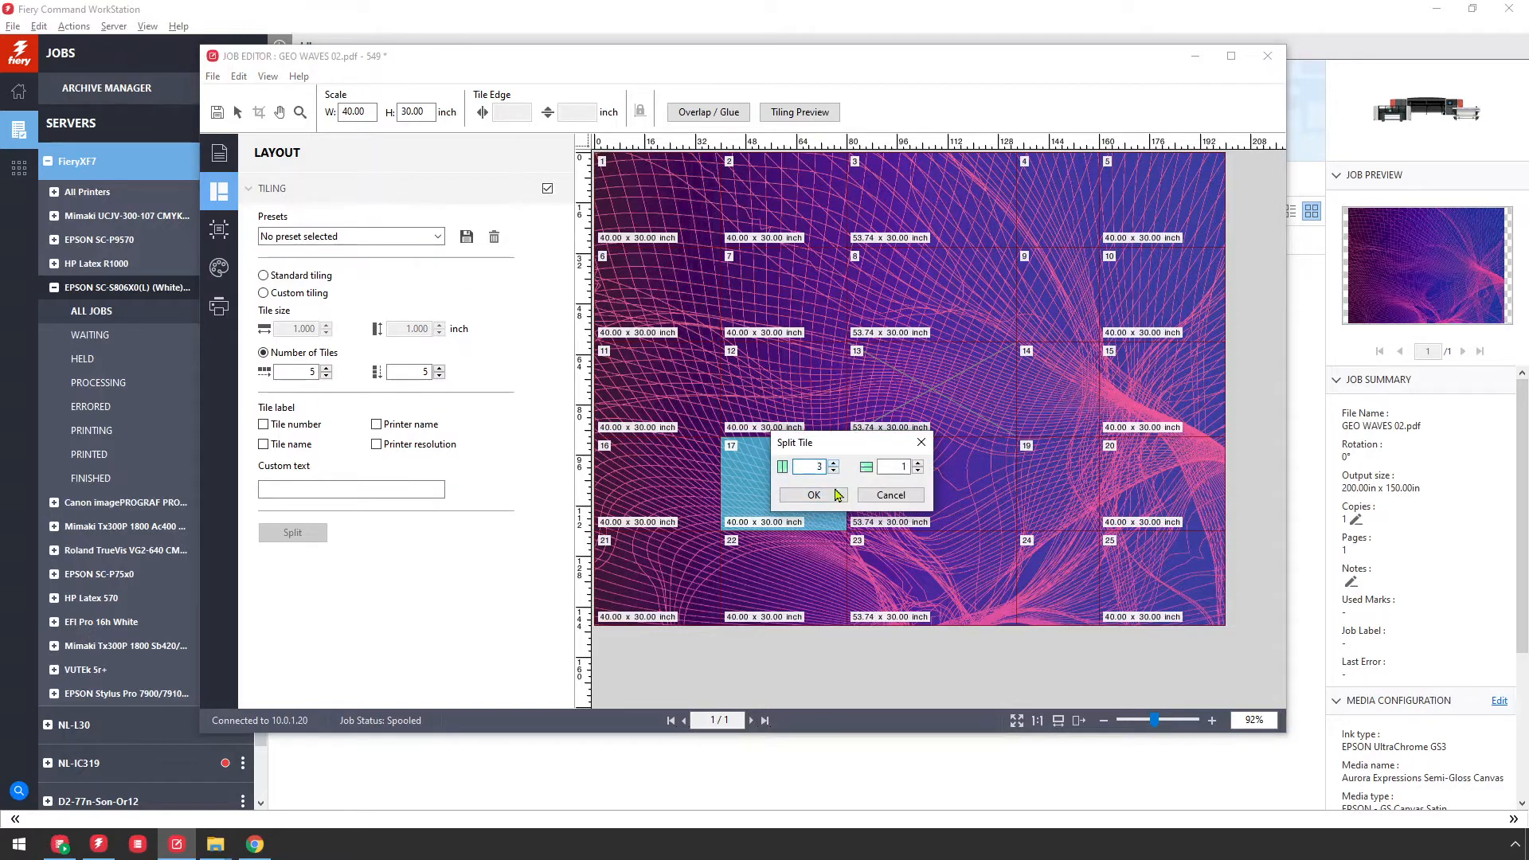
{"action": "left_click", "coordinate": [813, 495]}
- Rotate tile 19 by 180° and widen tile 20 beside it to about 59.29 inches
{"action": "left_click", "coordinate": [825, 513]}
{"action": "right_click", "coordinate": [825, 512]}
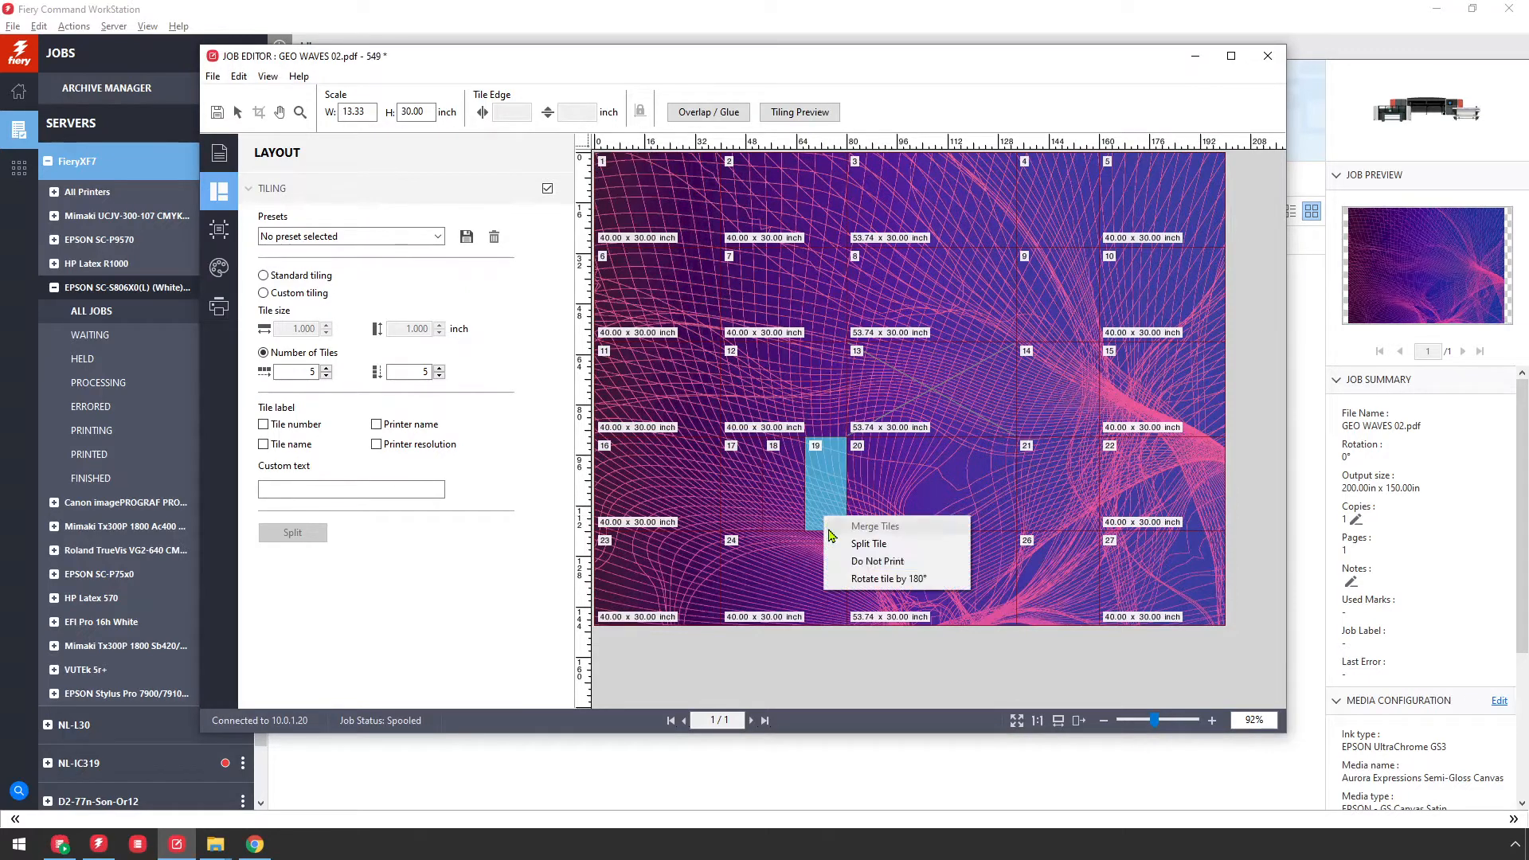
{"action": "left_click", "coordinate": [884, 581]}
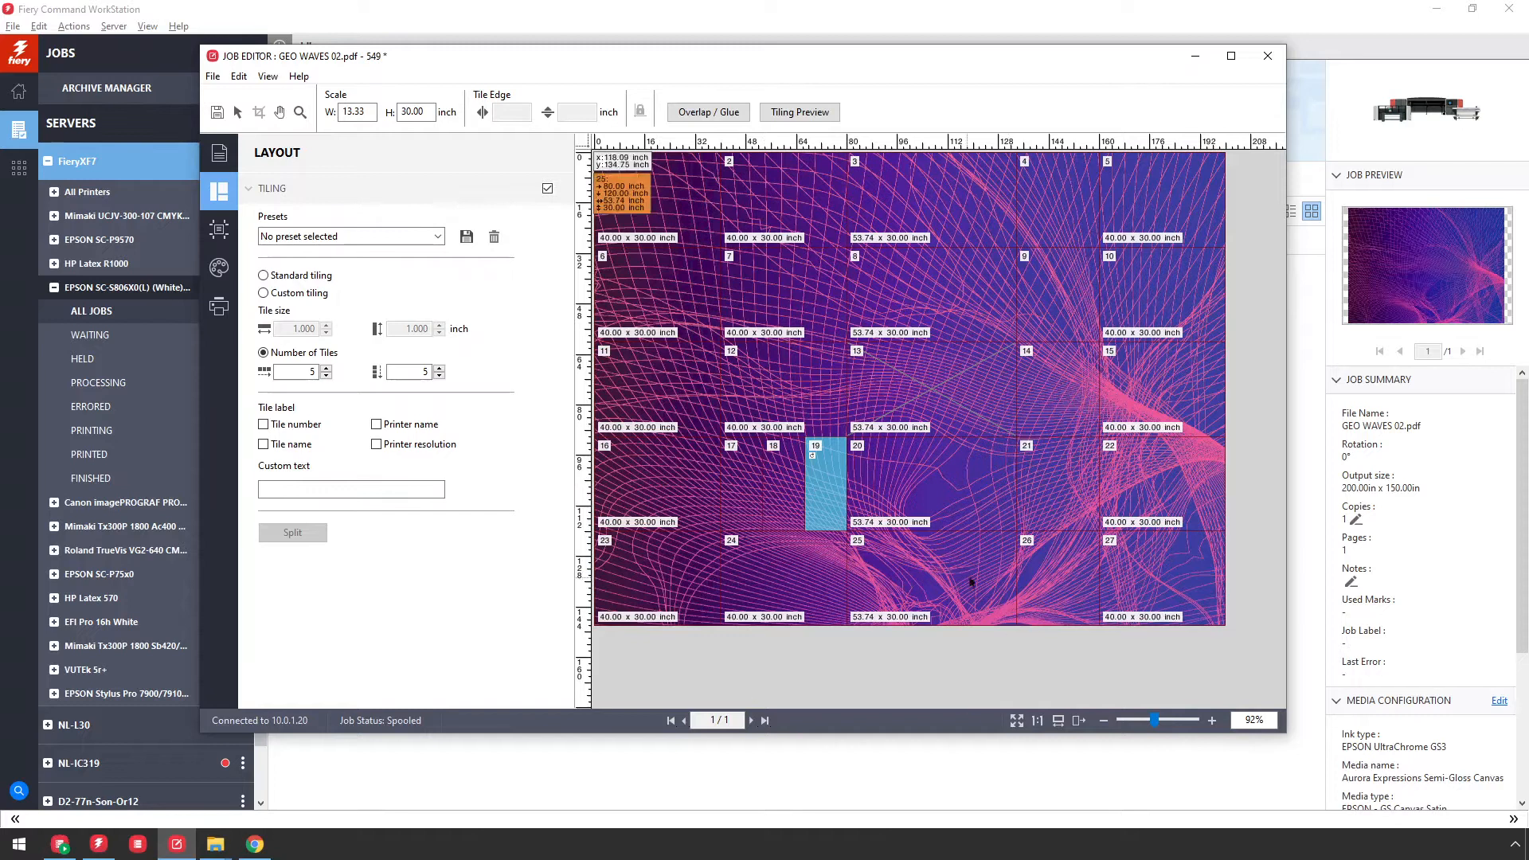
{"action": "left_click", "coordinate": [971, 546]}
{"action": "left_click_drag", "start_coordinate": [1017, 508], "coordinate": [1035, 508]}
- Merge the last column's tiles in rows two to four into one tile and split the tiled job
{"action": "left_click", "coordinate": [1163, 295]}
{"action": "left_click", "coordinate": [1143, 406], "text": "ctrl"}
{"action": "left_click", "coordinate": [1132, 471], "text": "ctrl"}
{"action": "right_click", "coordinate": [1135, 460]}
{"action": "left_click", "coordinate": [1162, 470]}
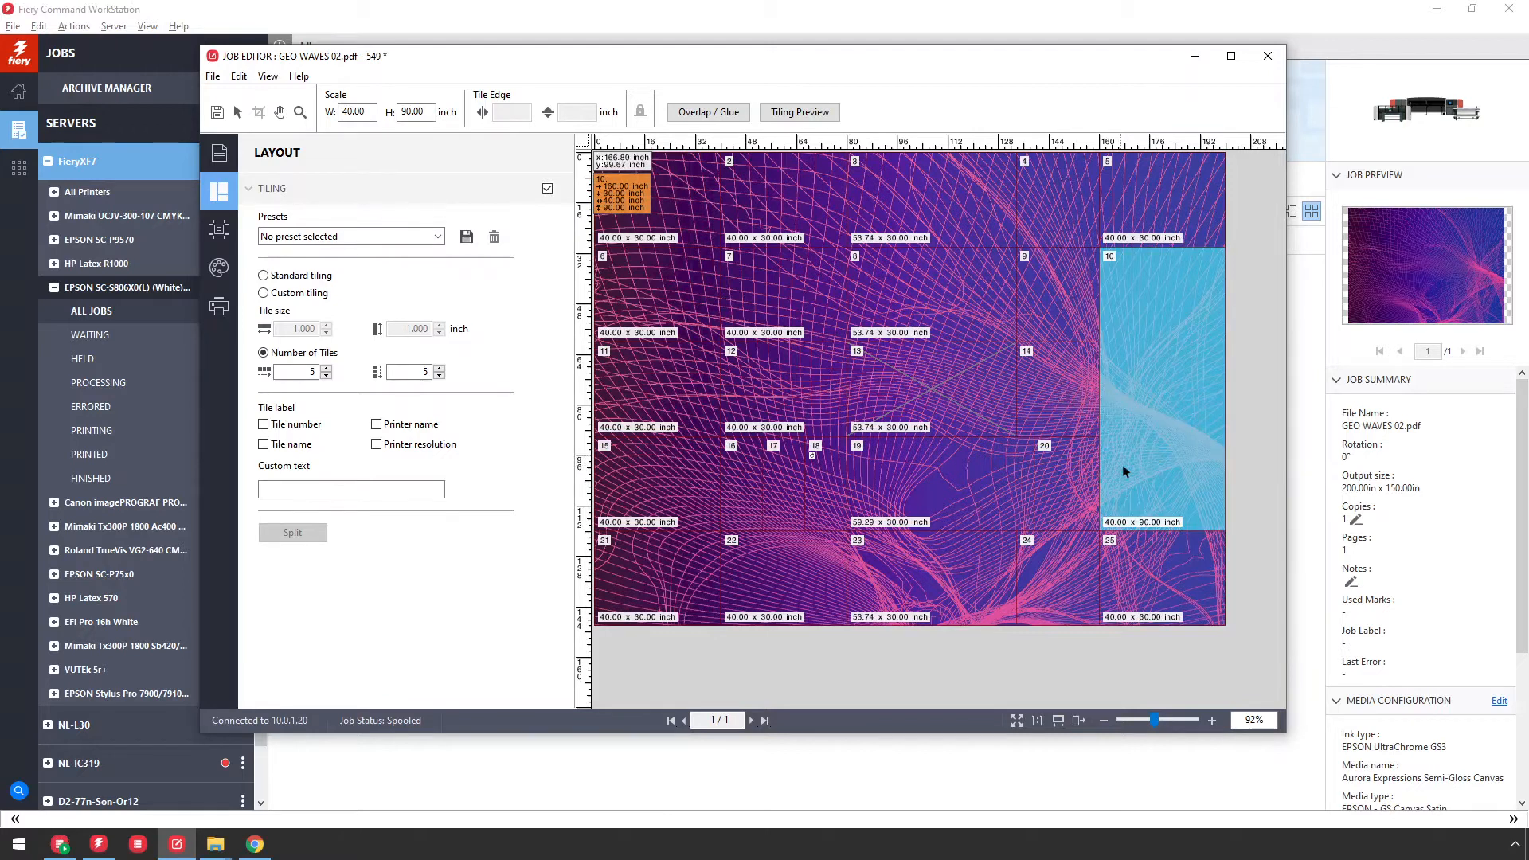
{"action": "left_click", "coordinate": [299, 531]}
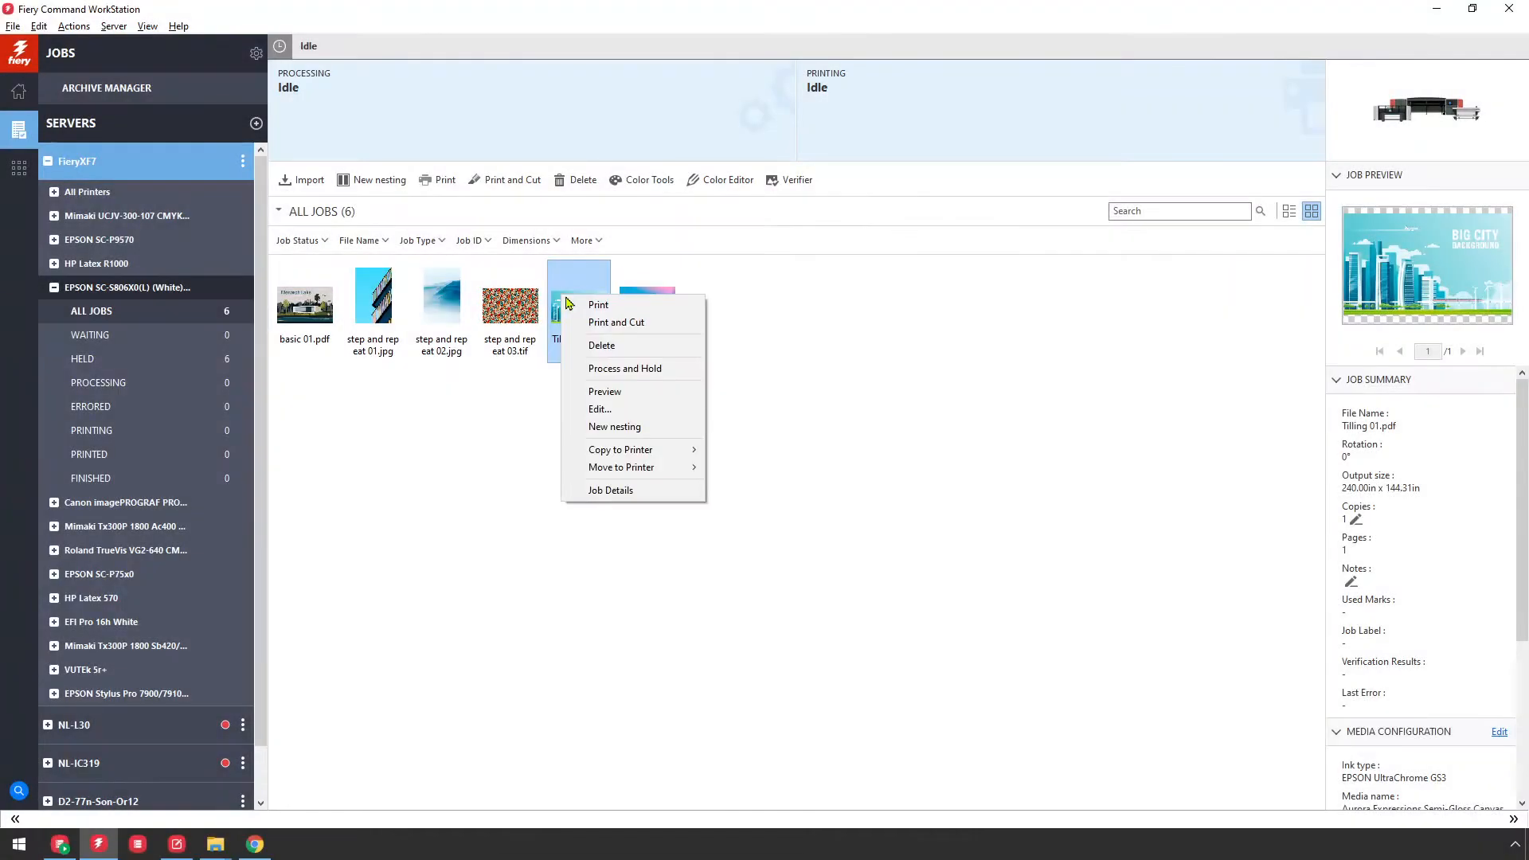
- Open Tilling 01.pdf for editing, centre it in the view, and enable tiling in its layout settings
{"action": "left_click", "coordinate": [611, 407]}
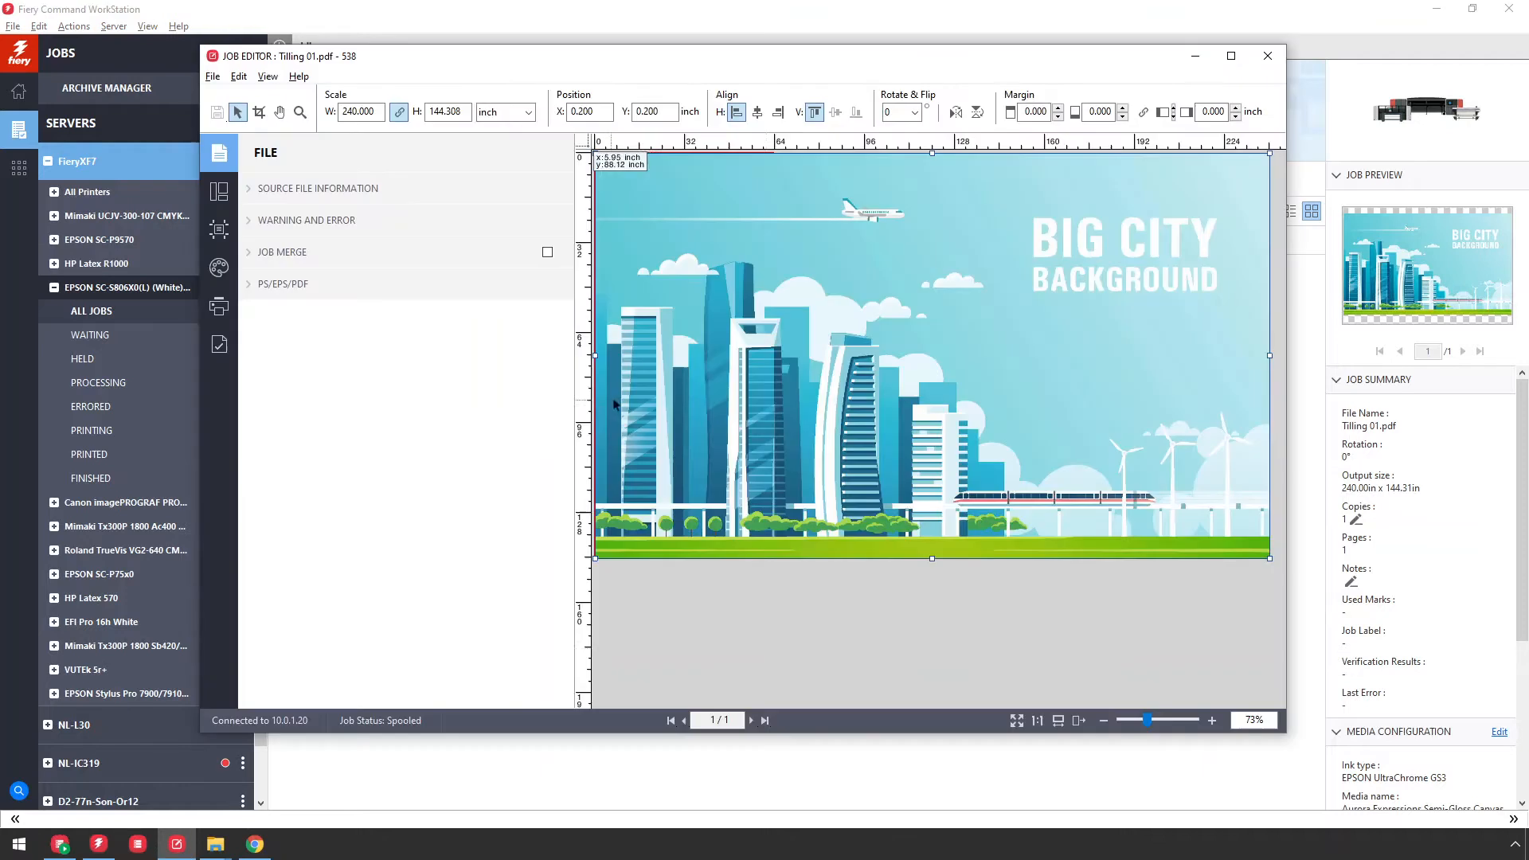
{"action": "left_click", "coordinate": [1058, 721]}
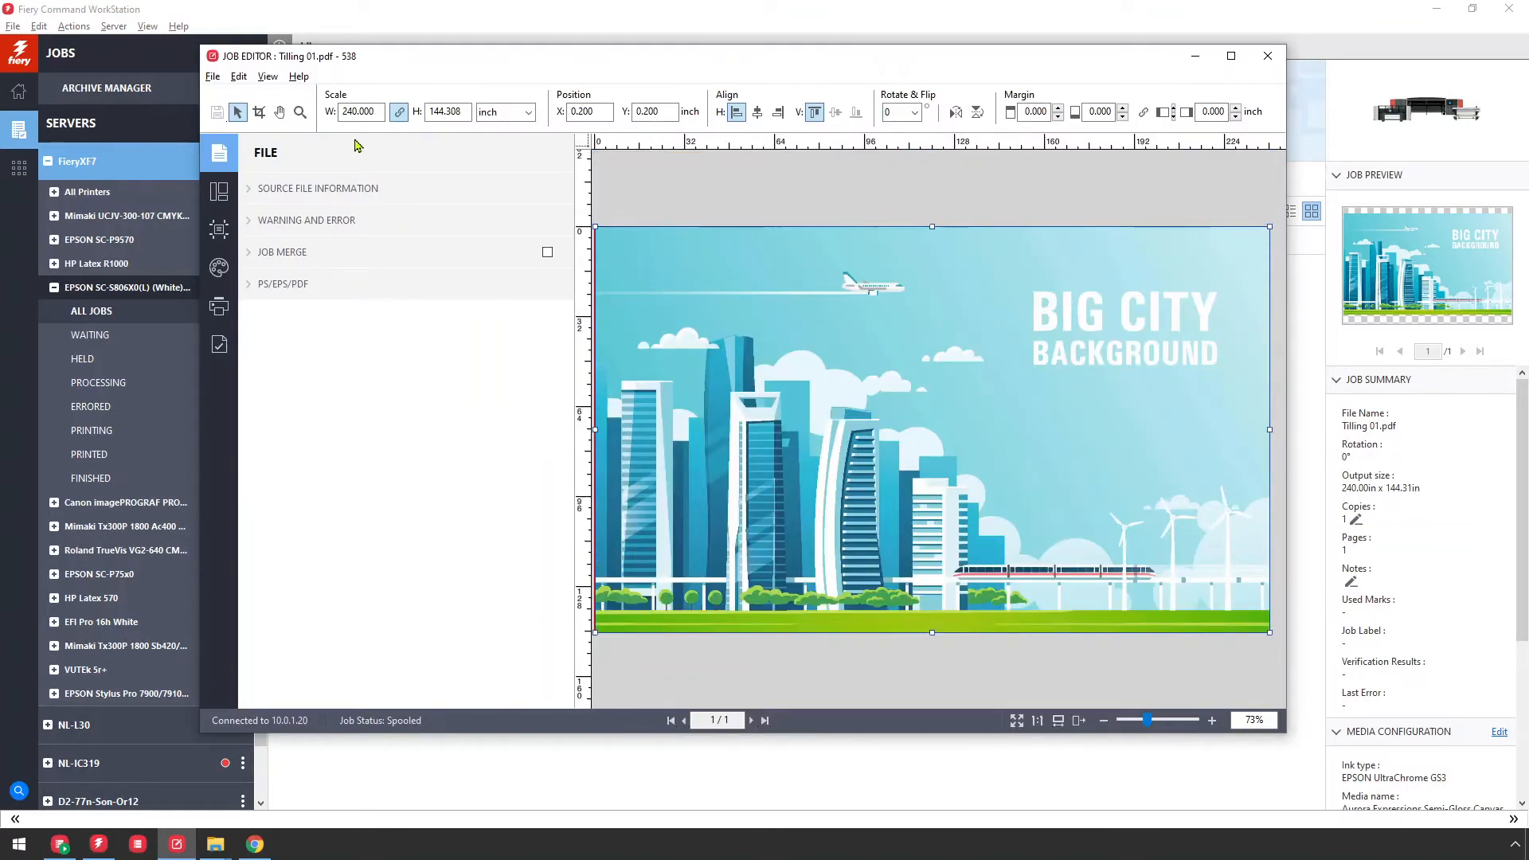
{"action": "left_click", "coordinate": [220, 192]}
{"action": "left_click", "coordinate": [547, 222]}
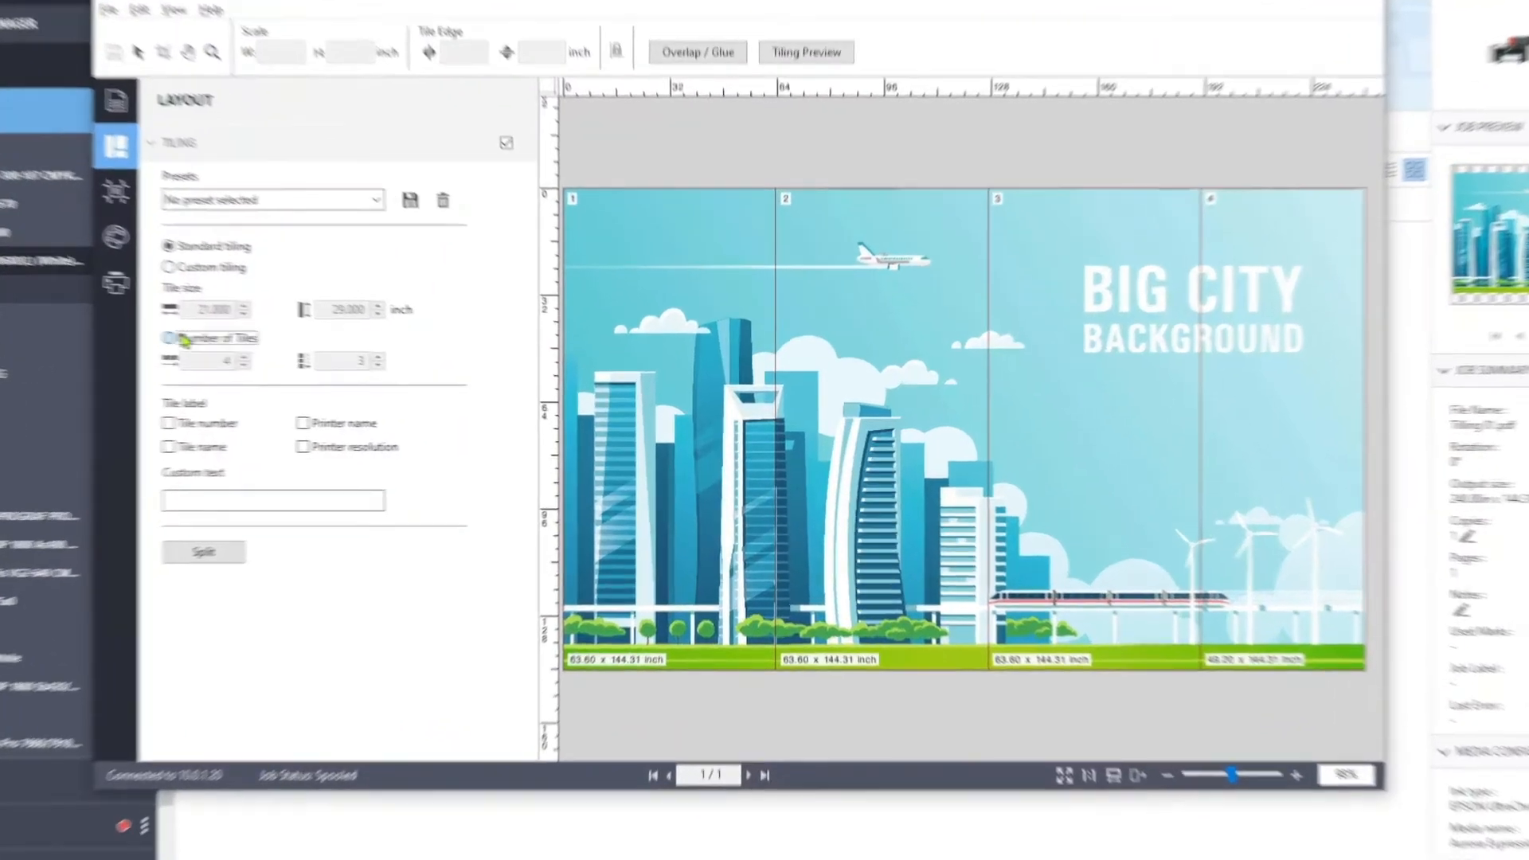
- Divide the artwork by number of tiles, 4 across and 1 down
{"action": "left_click", "coordinate": [273, 350]}
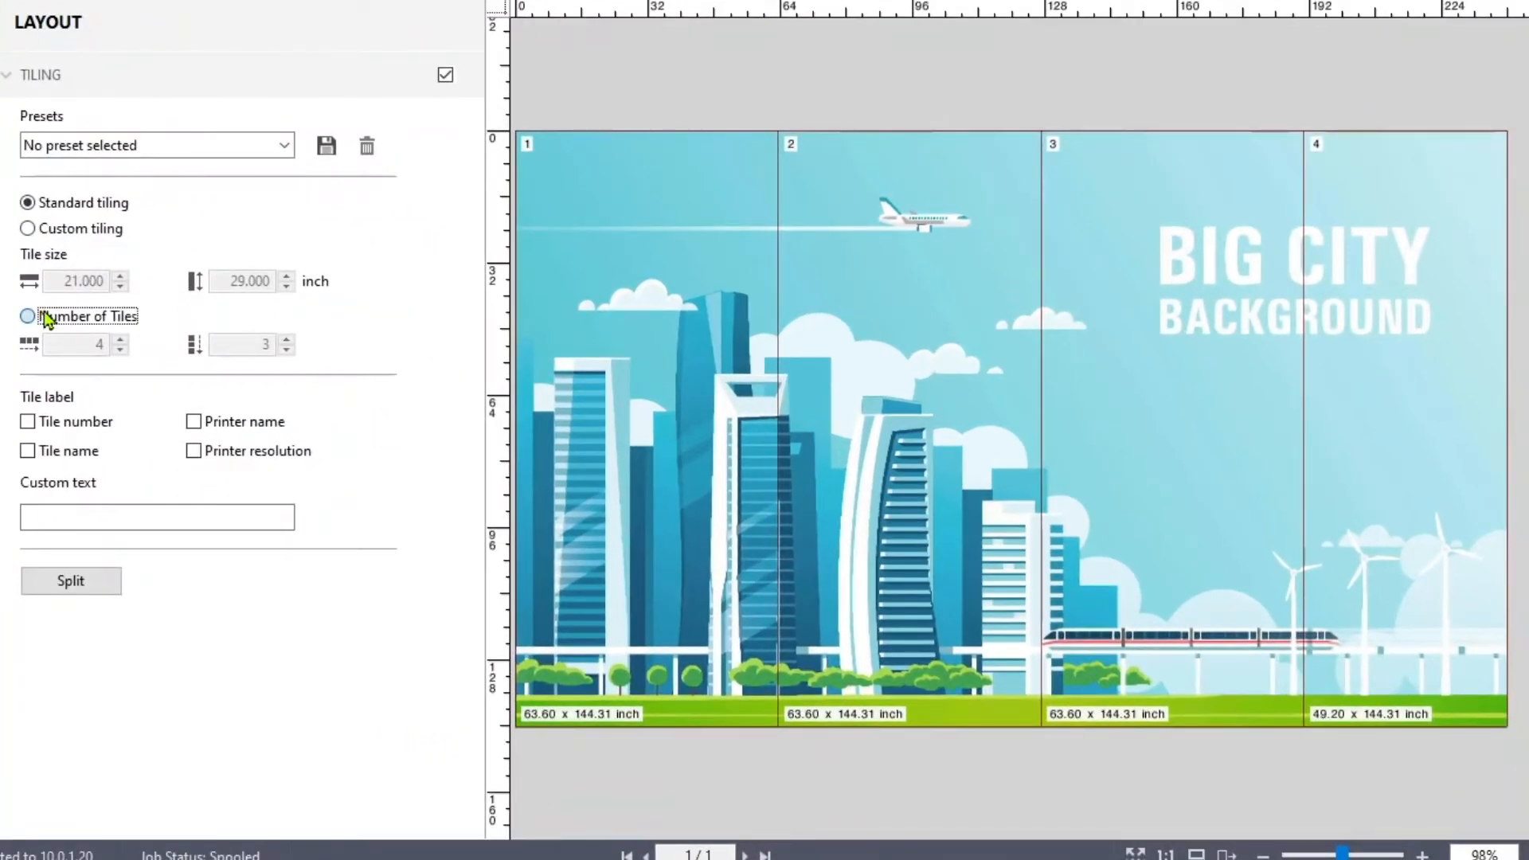
{"action": "double_click", "coordinate": [263, 344]}
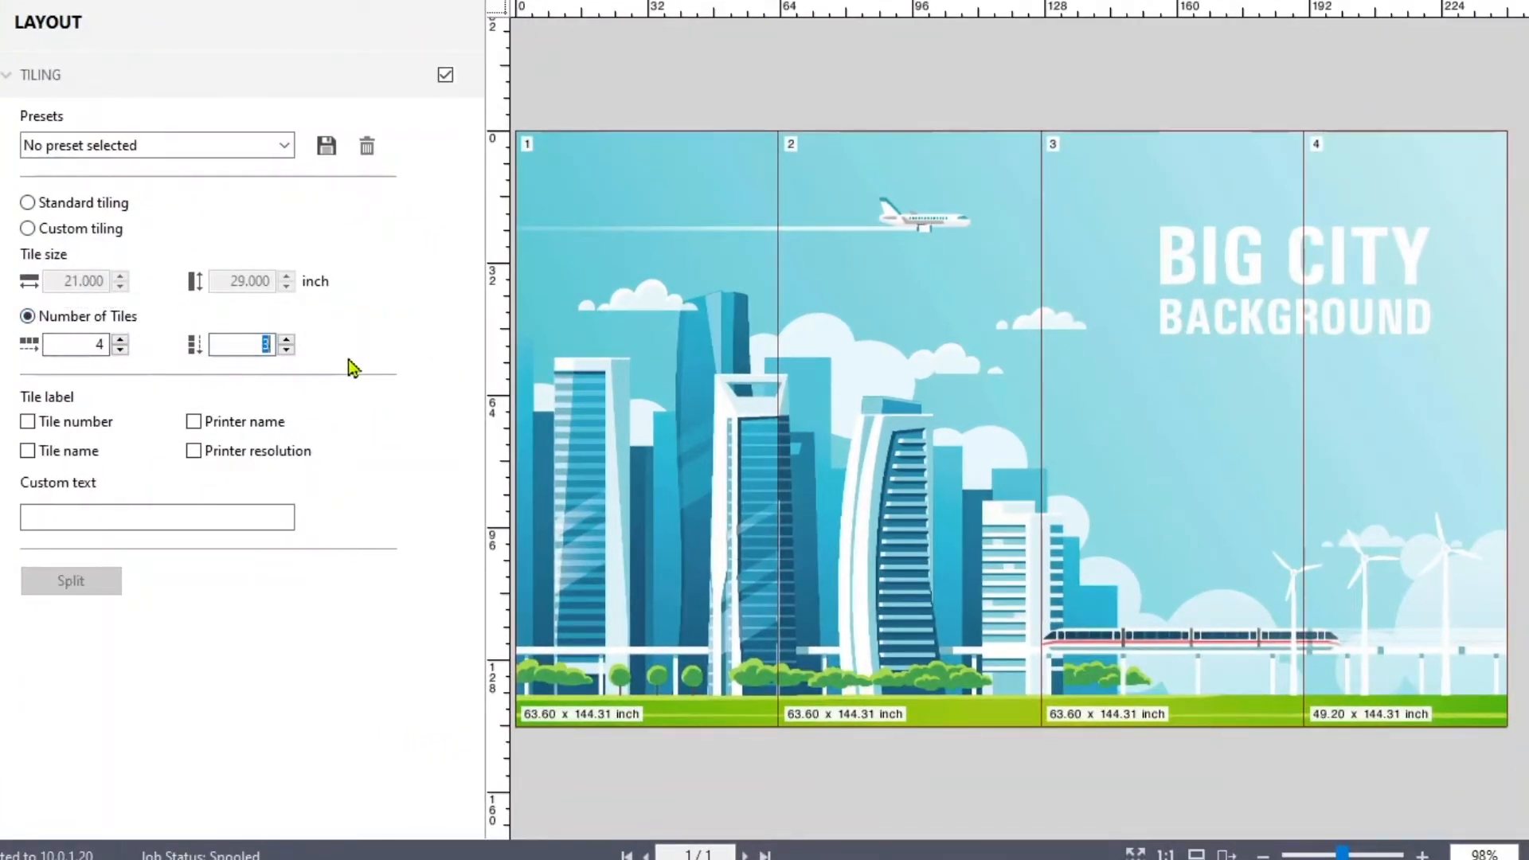
{"action": "type", "text": "1"}
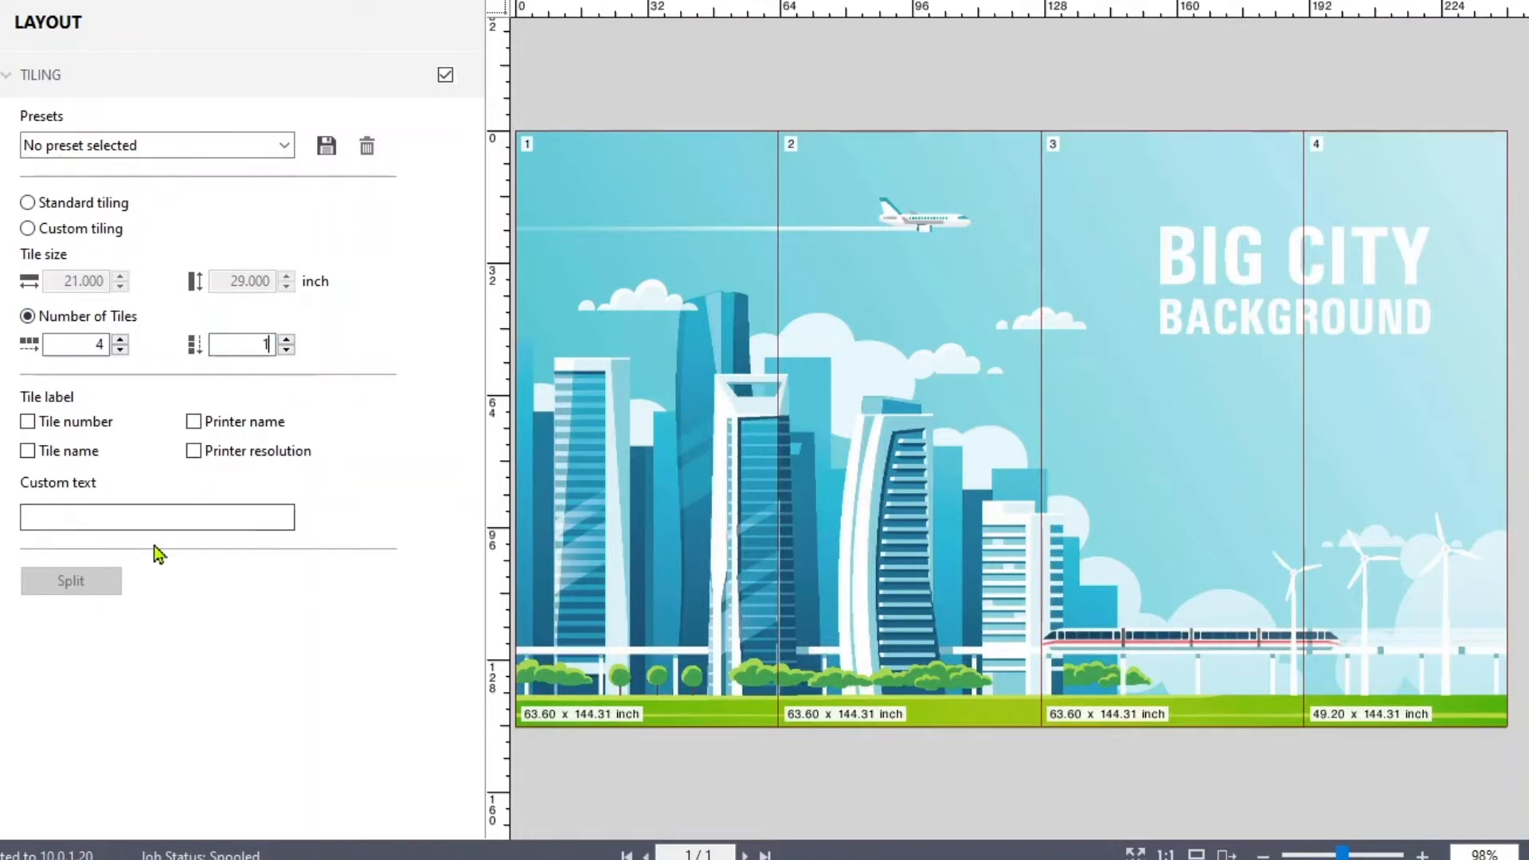
{"action": "key", "text": "Return"}
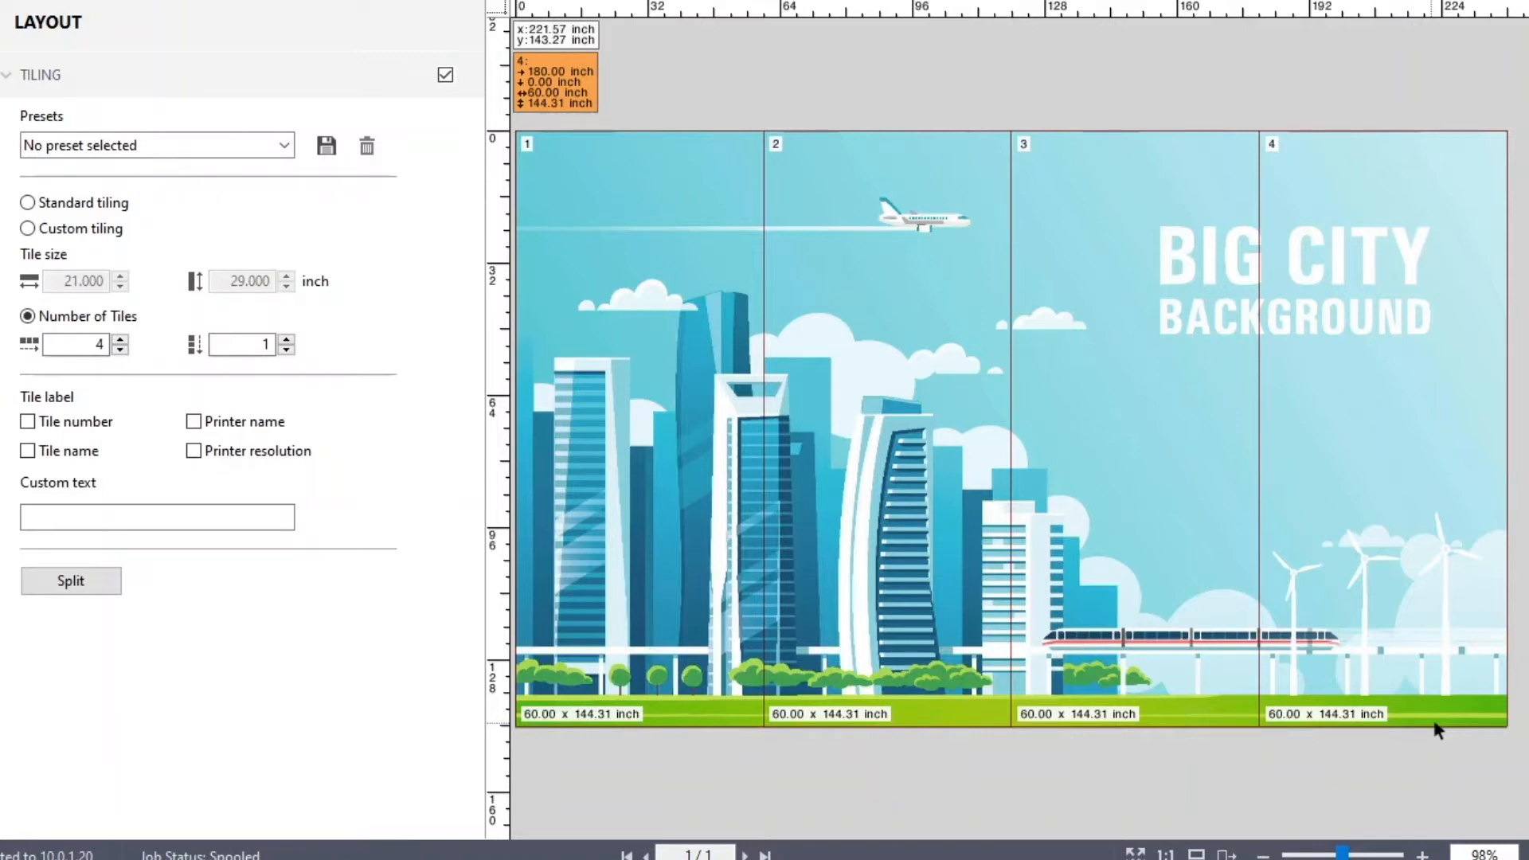
- Try moving the vertical tile edges, shifting the last one toward the artwork's right end and the one before tile 3 to about 100.88 inches
{"action": "left_click", "coordinate": [1202, 397]}
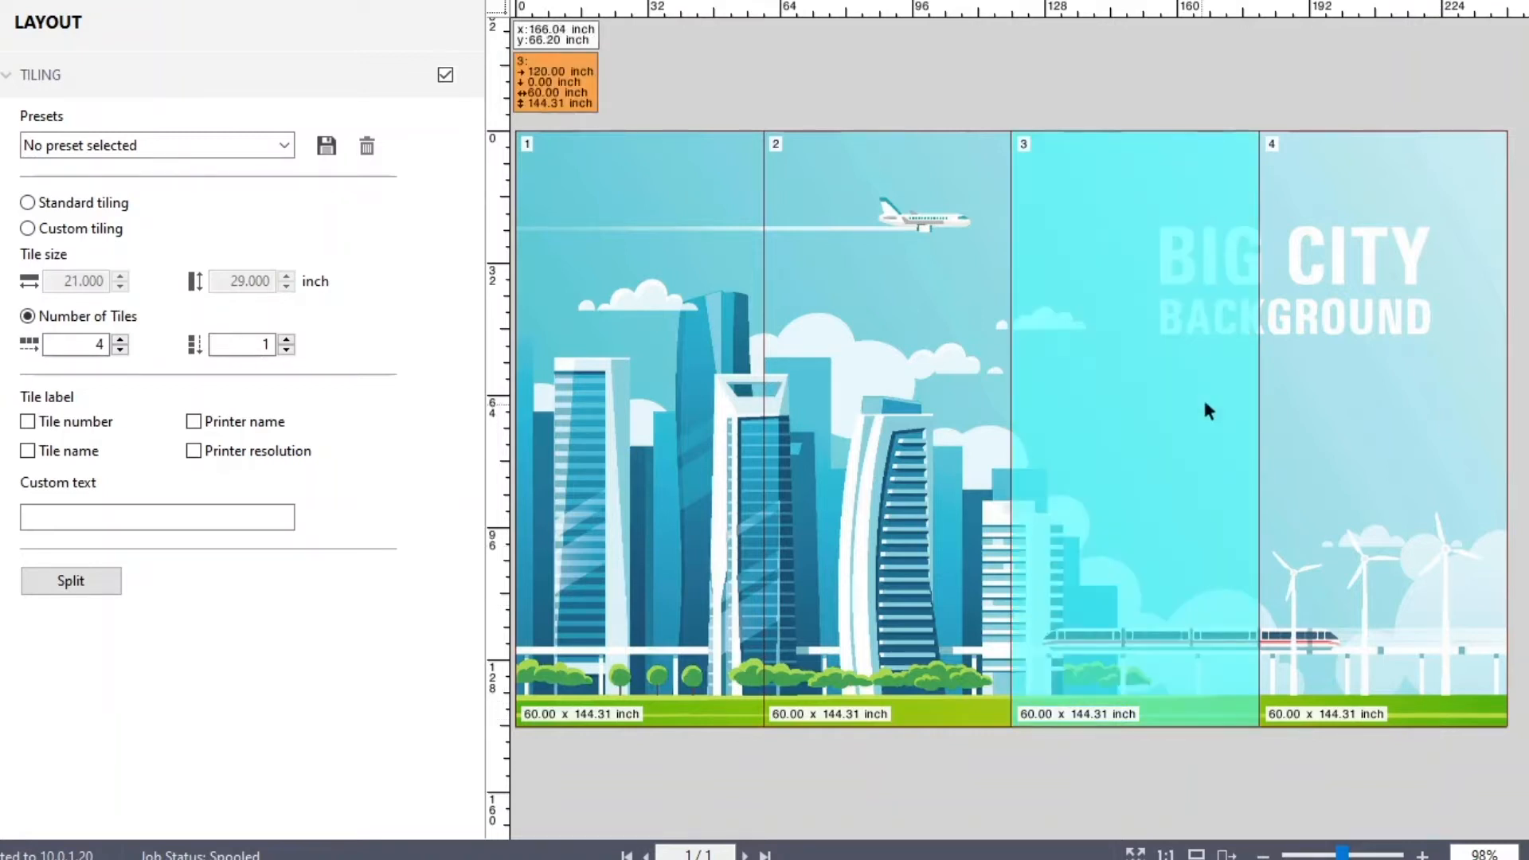
{"action": "left_click", "coordinate": [1352, 437]}
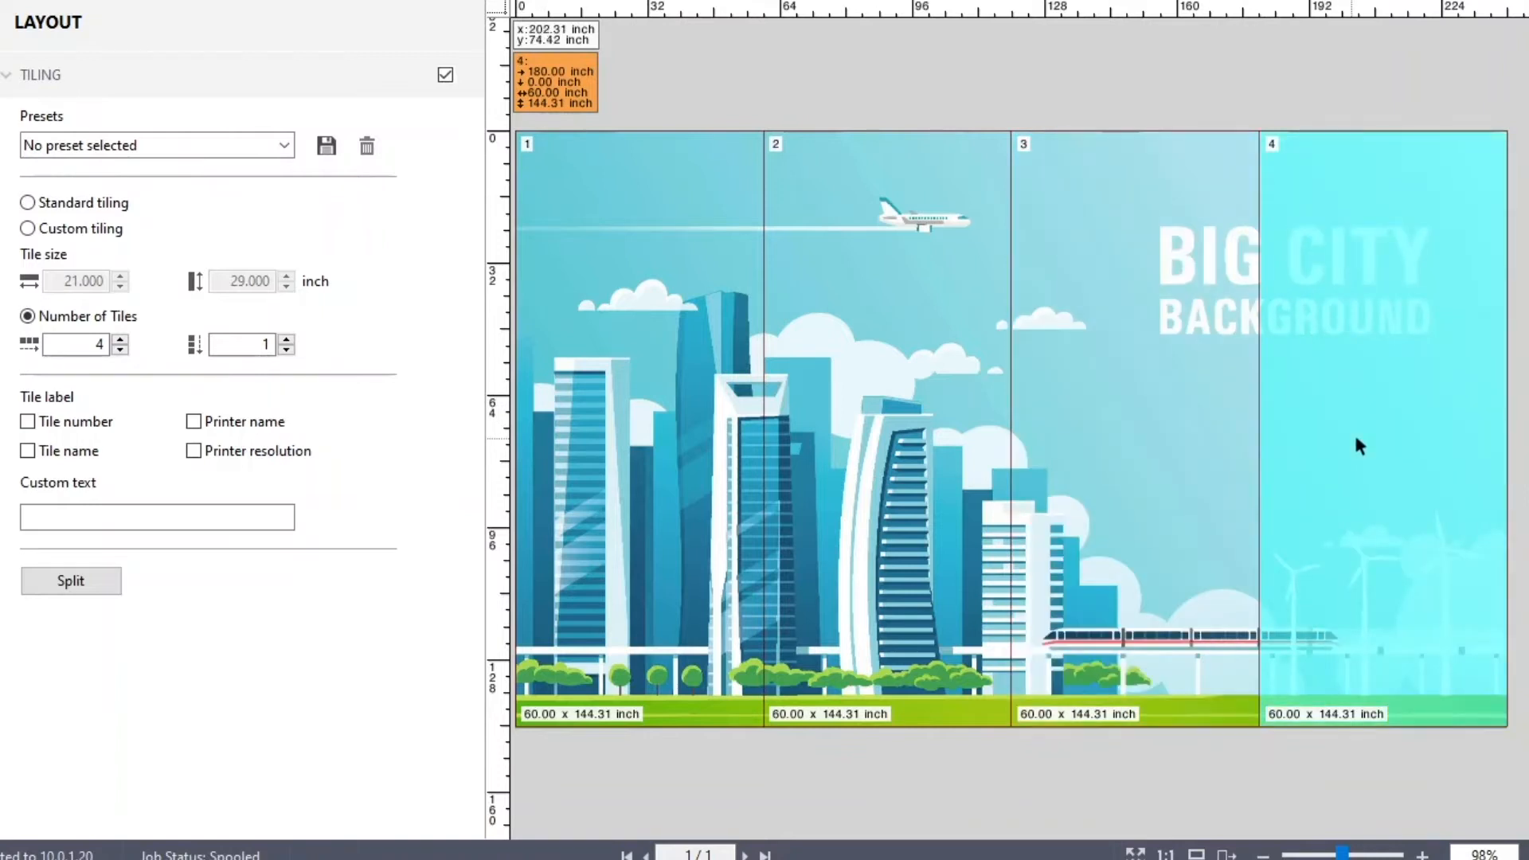
{"action": "left_click", "coordinate": [1415, 804]}
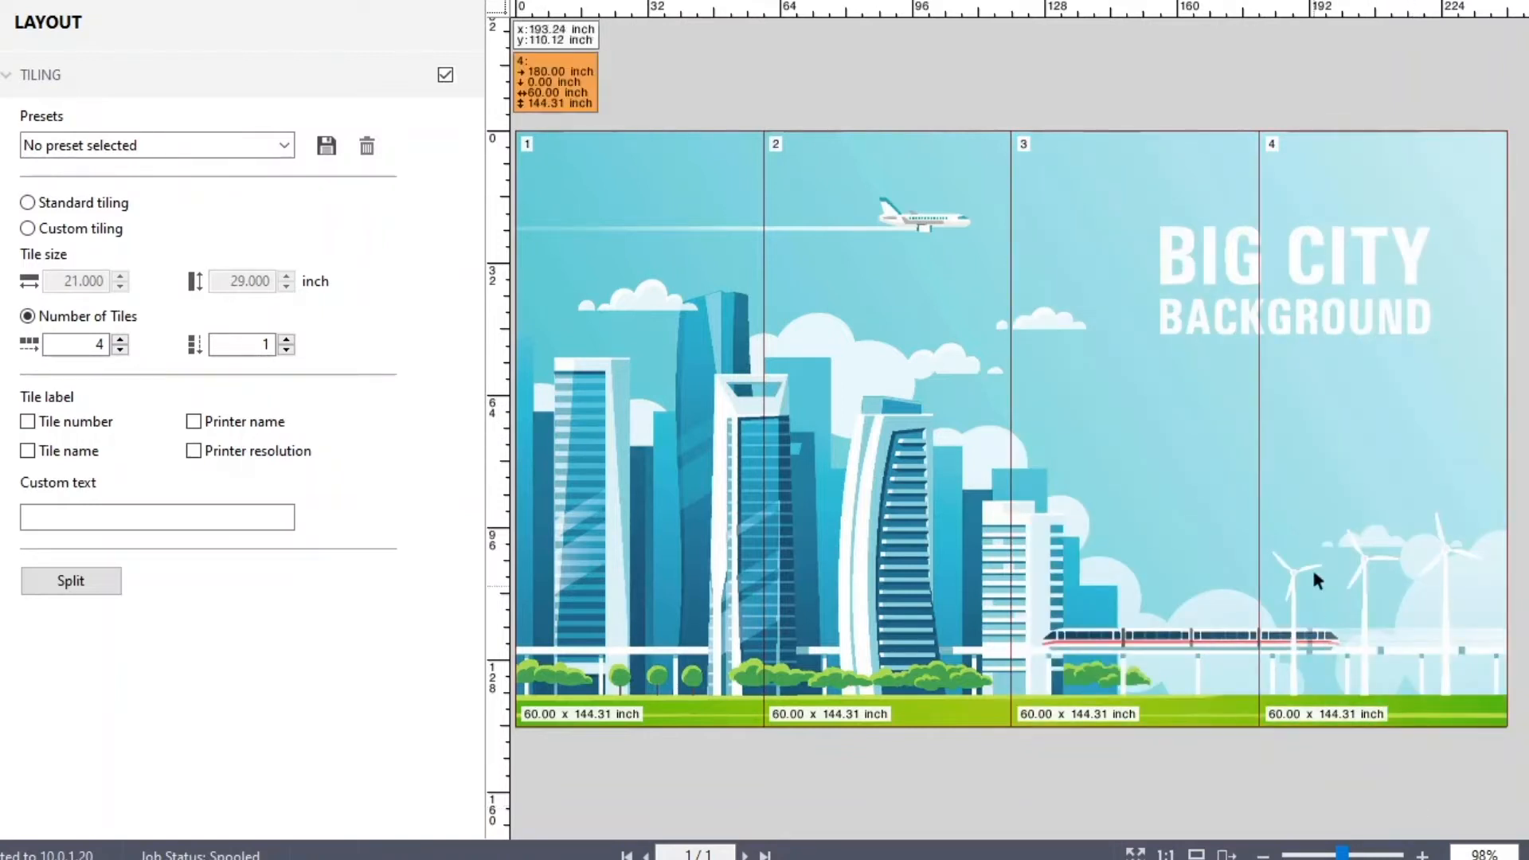
{"action": "left_click_drag", "start_coordinate": [1263, 485], "coordinate": [1266, 485]}
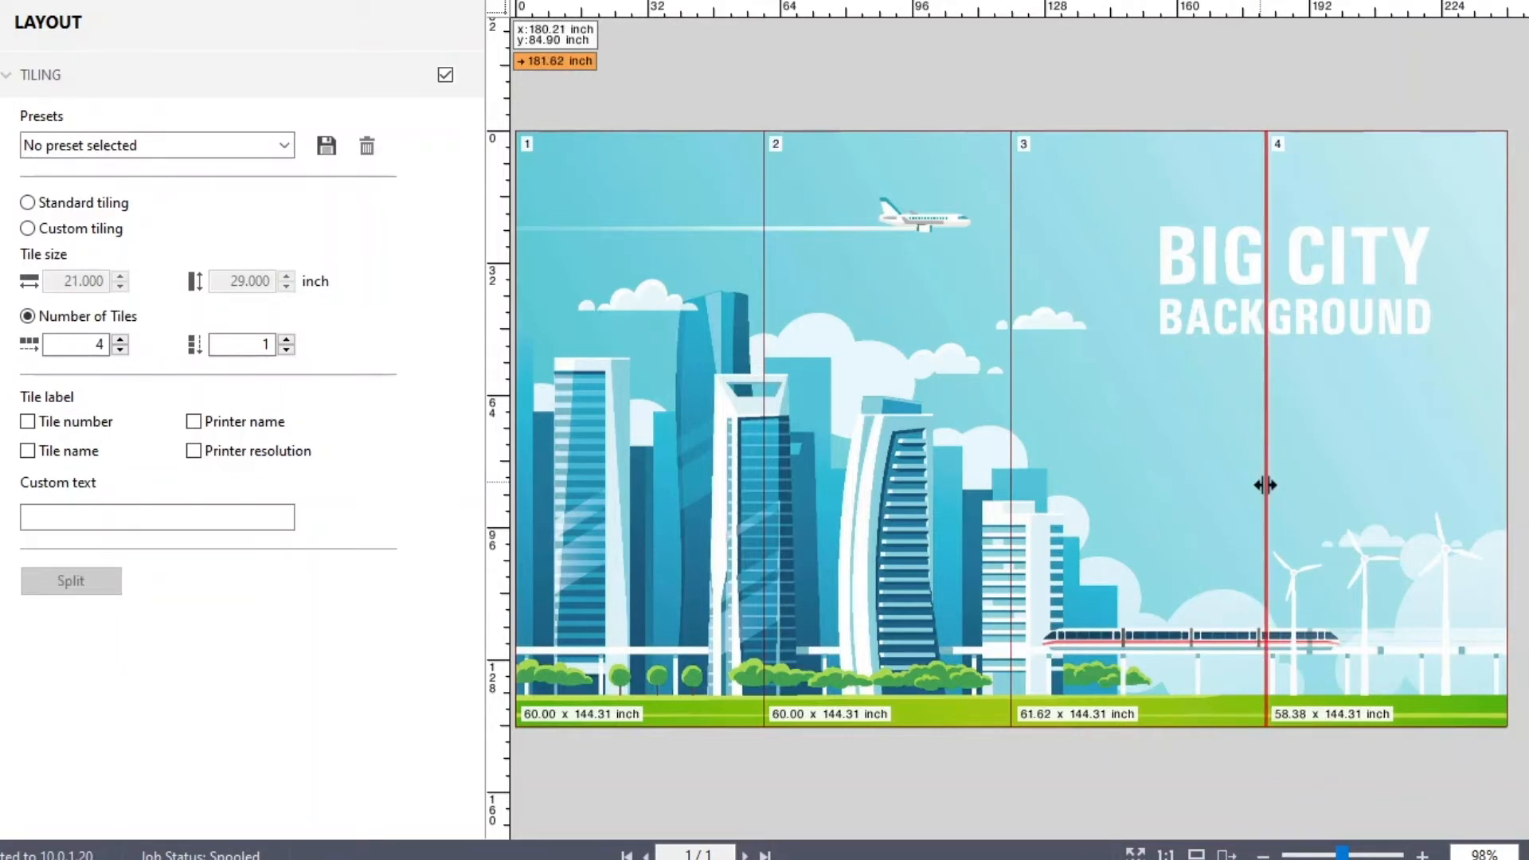
{"action": "left_click_drag", "start_coordinate": [1265, 484], "coordinate": [1438, 496]}
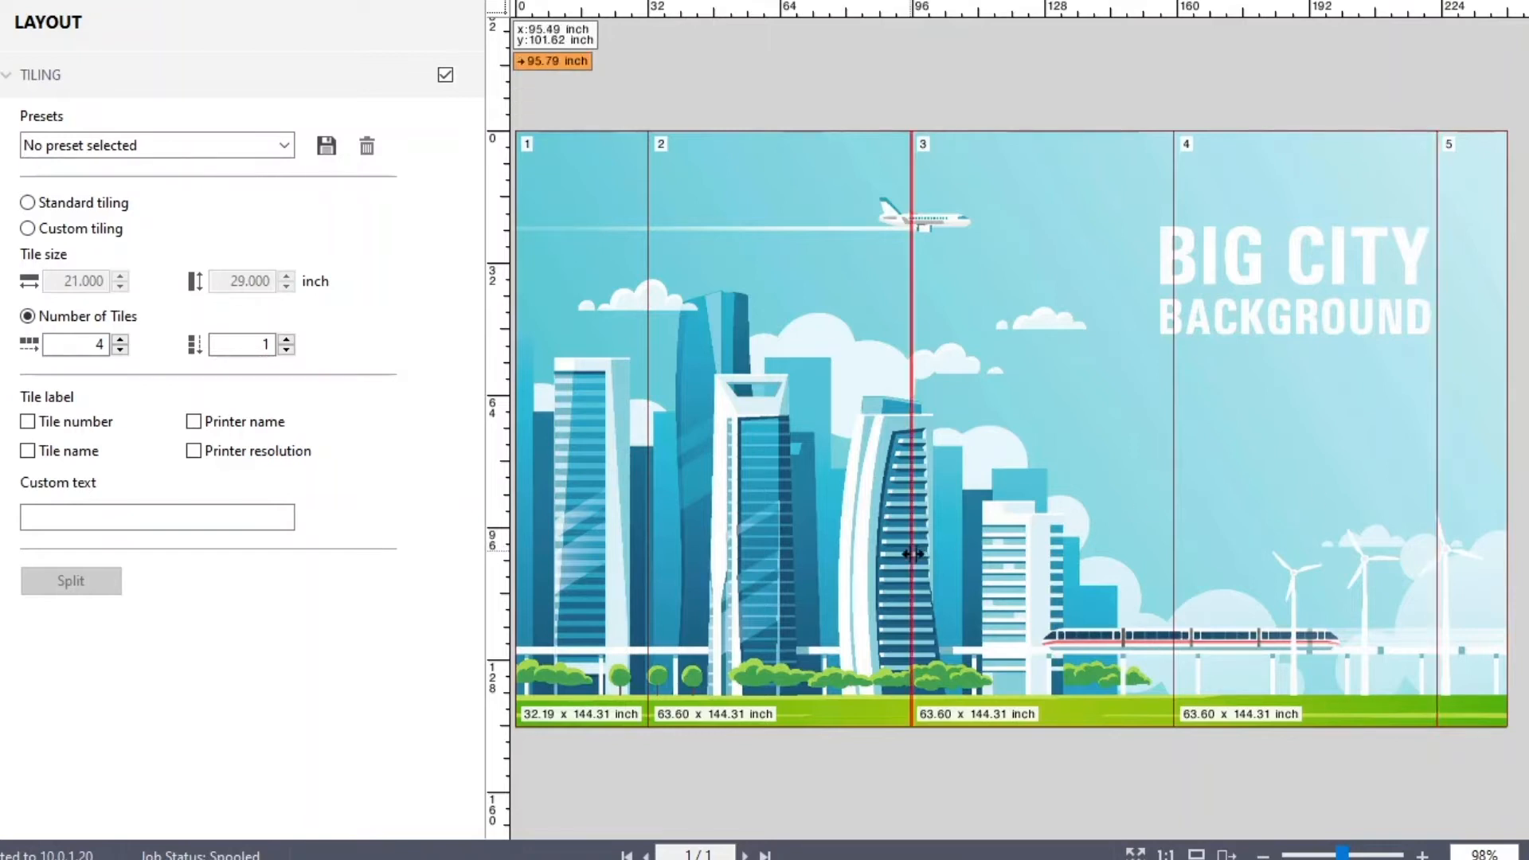
{"action": "left_click_drag", "start_coordinate": [917, 553], "coordinate": [933, 554]}
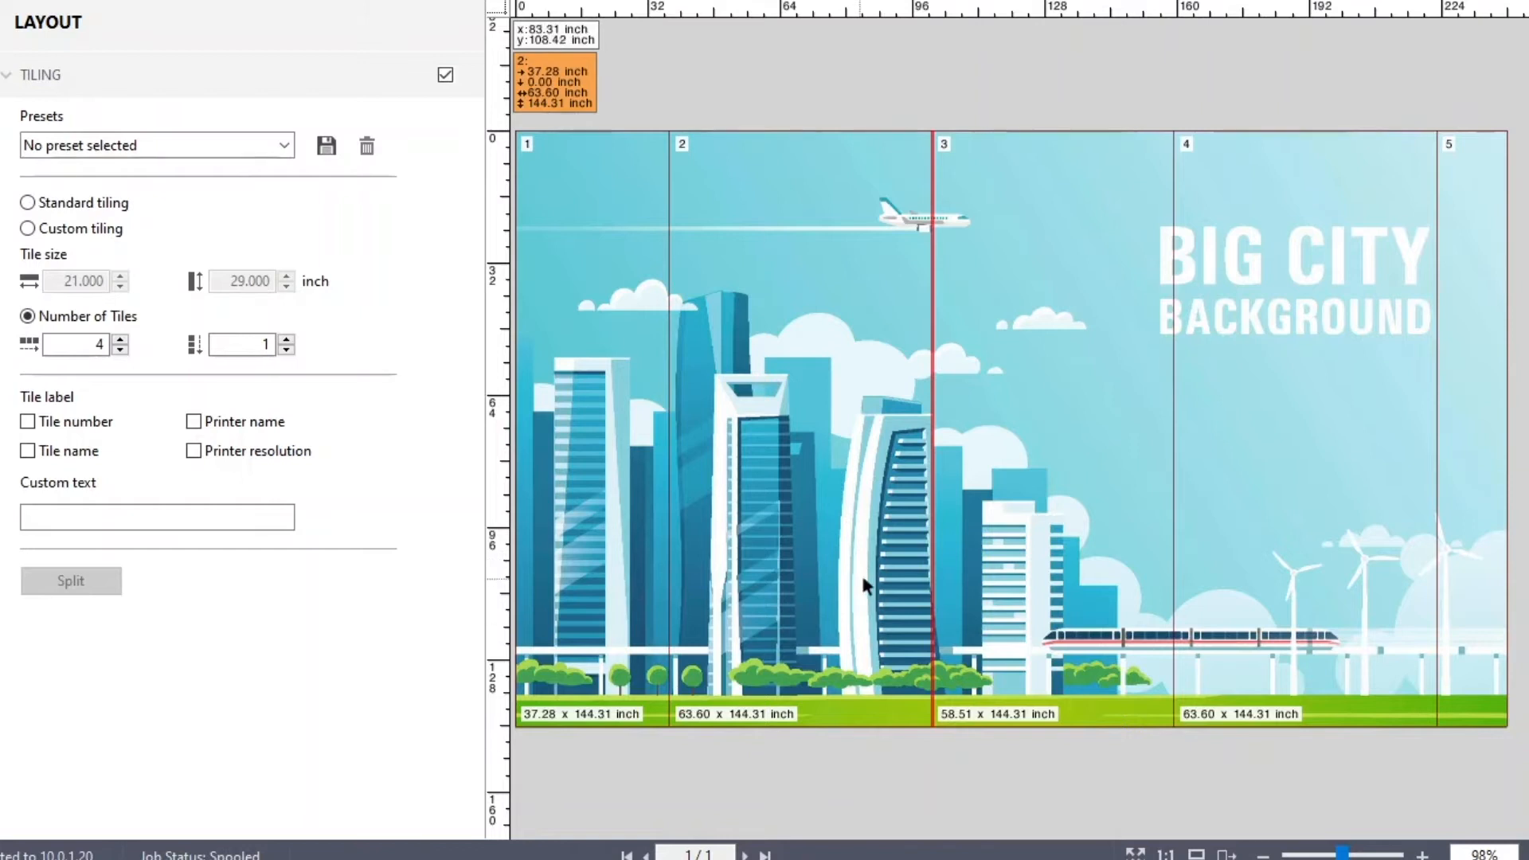
- Set the number of tiles across to 5 and save the job
{"action": "double_click", "coordinate": [99, 344]}
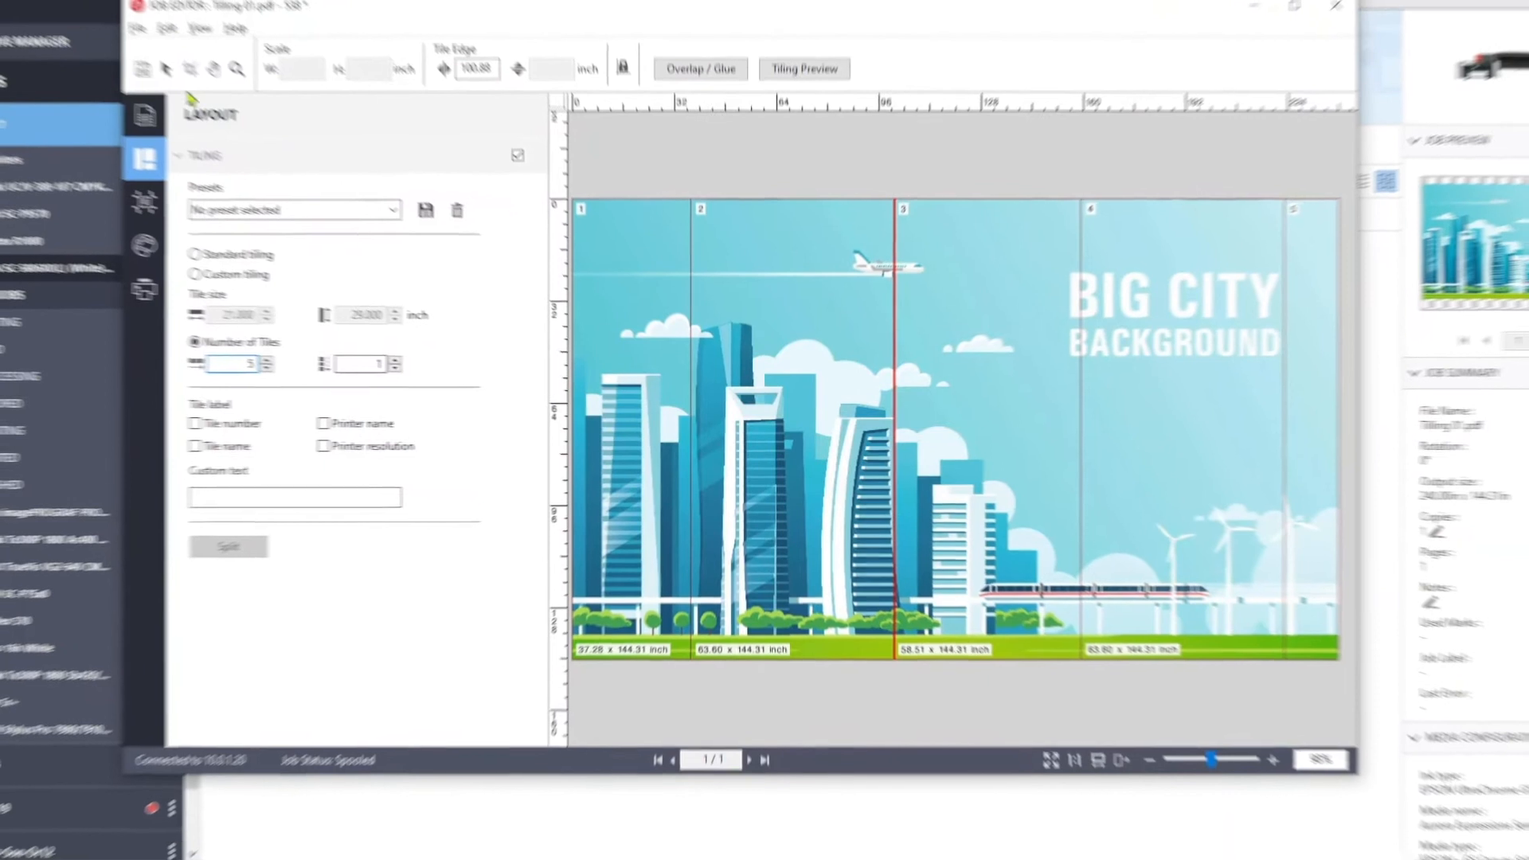
{"action": "left_click", "coordinate": [143, 69]}
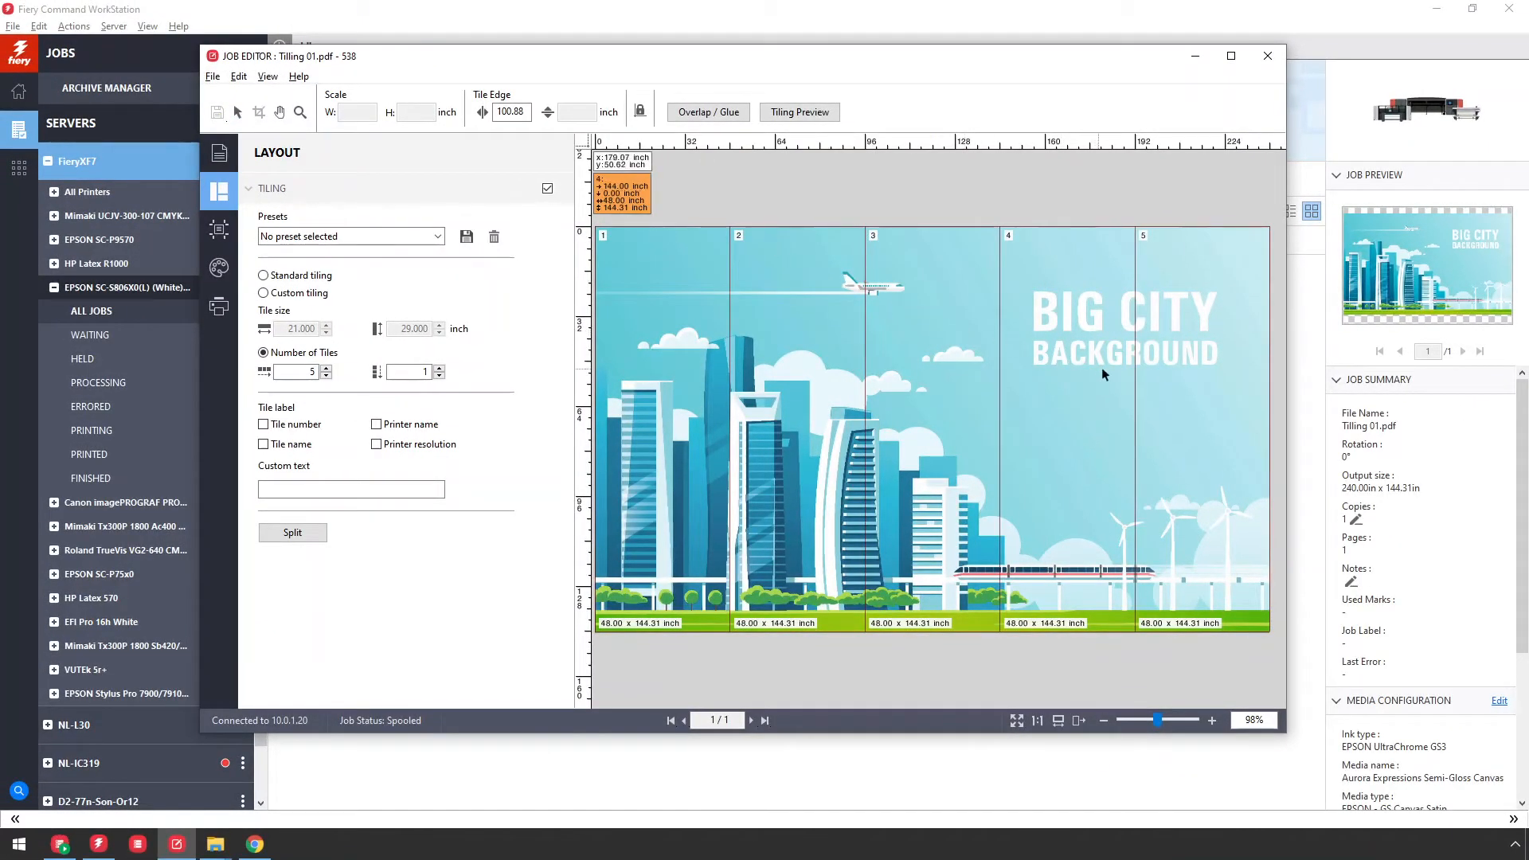
- Move the edges before tiles 5, 3 and 2 to about 181.62, 104.28 and 44.49 inches, and save the job
{"action": "left_click_drag", "start_coordinate": [1135, 403], "coordinate": [1106, 404]}
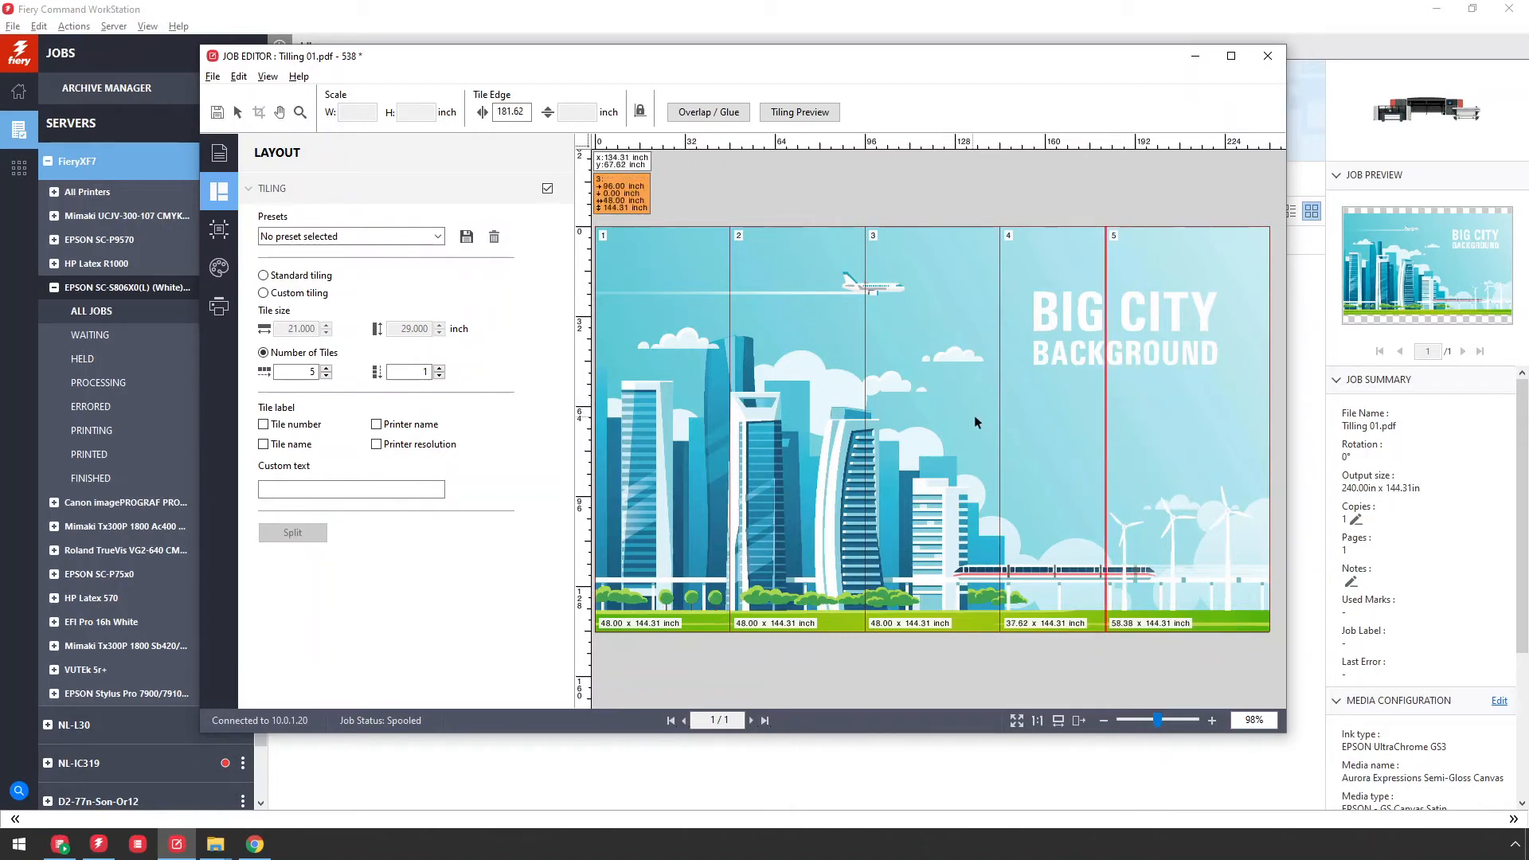
{"action": "left_click_drag", "start_coordinate": [865, 454], "coordinate": [889, 458]}
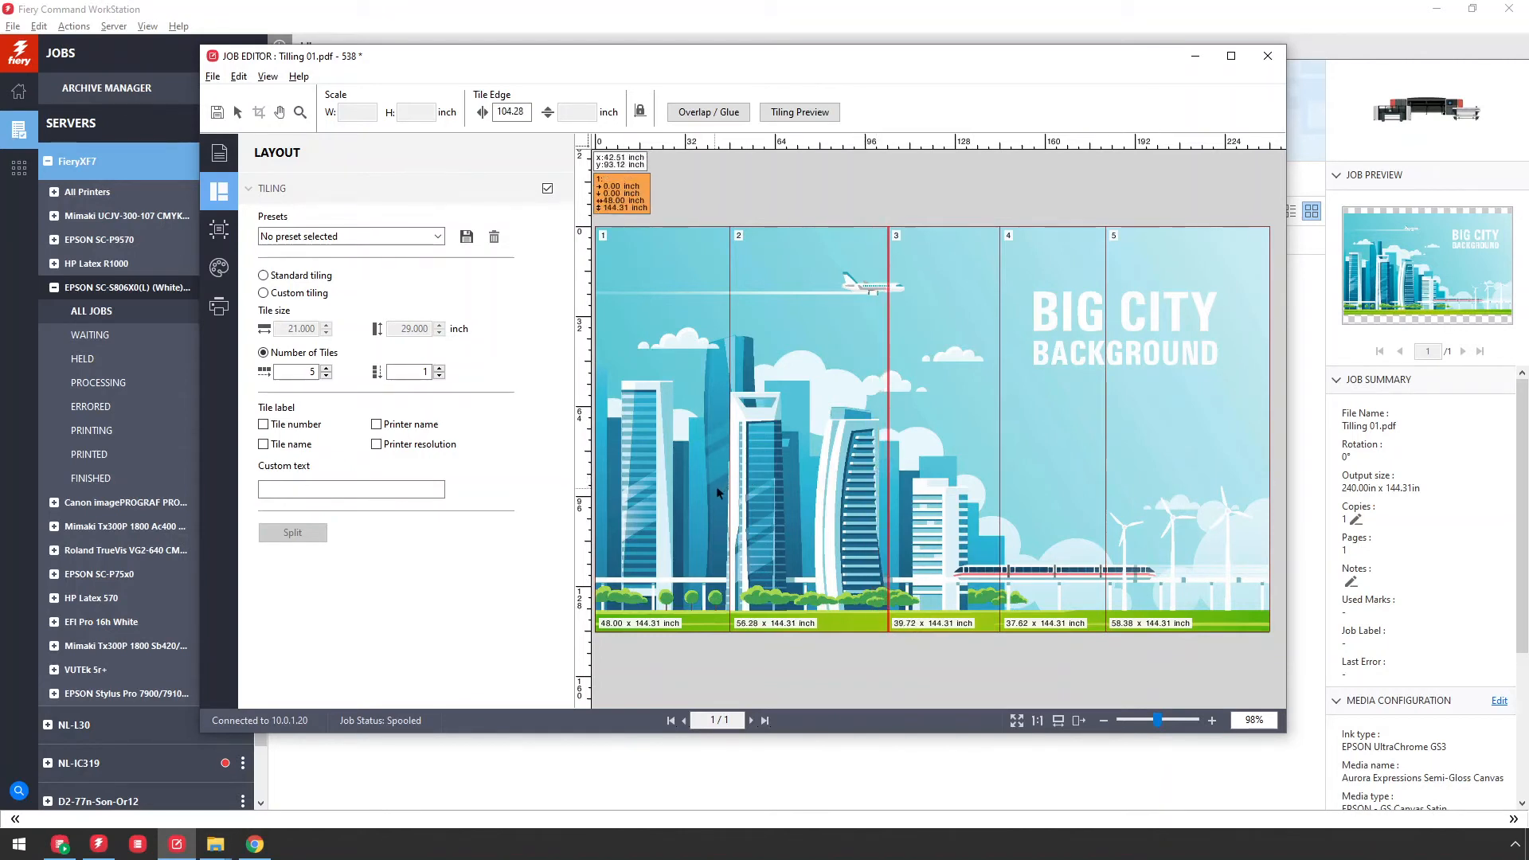
{"action": "left_click_drag", "start_coordinate": [729, 502], "coordinate": [720, 502]}
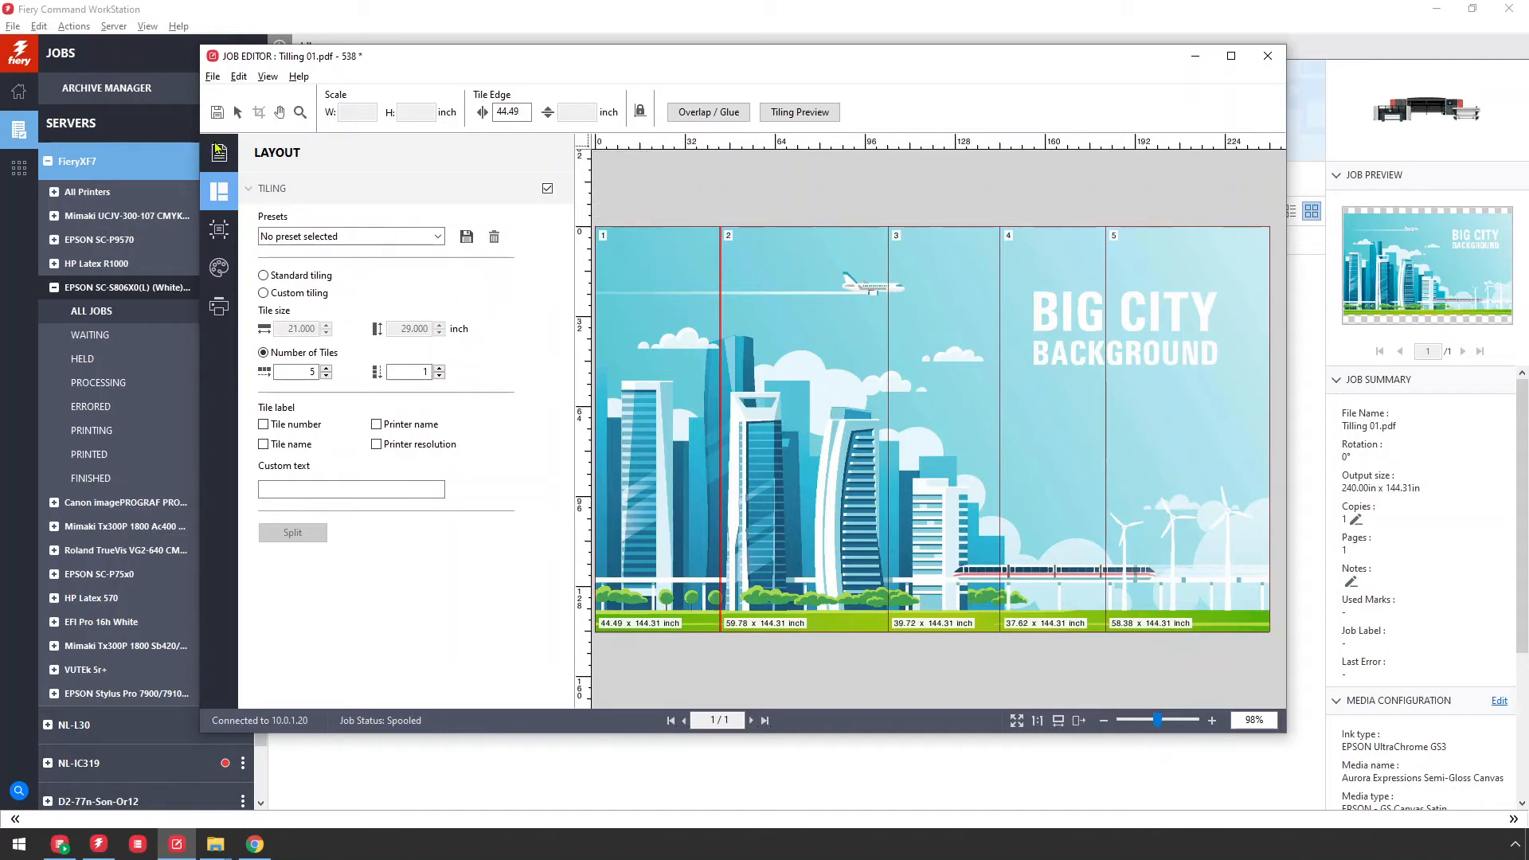
{"action": "left_click", "coordinate": [221, 116]}
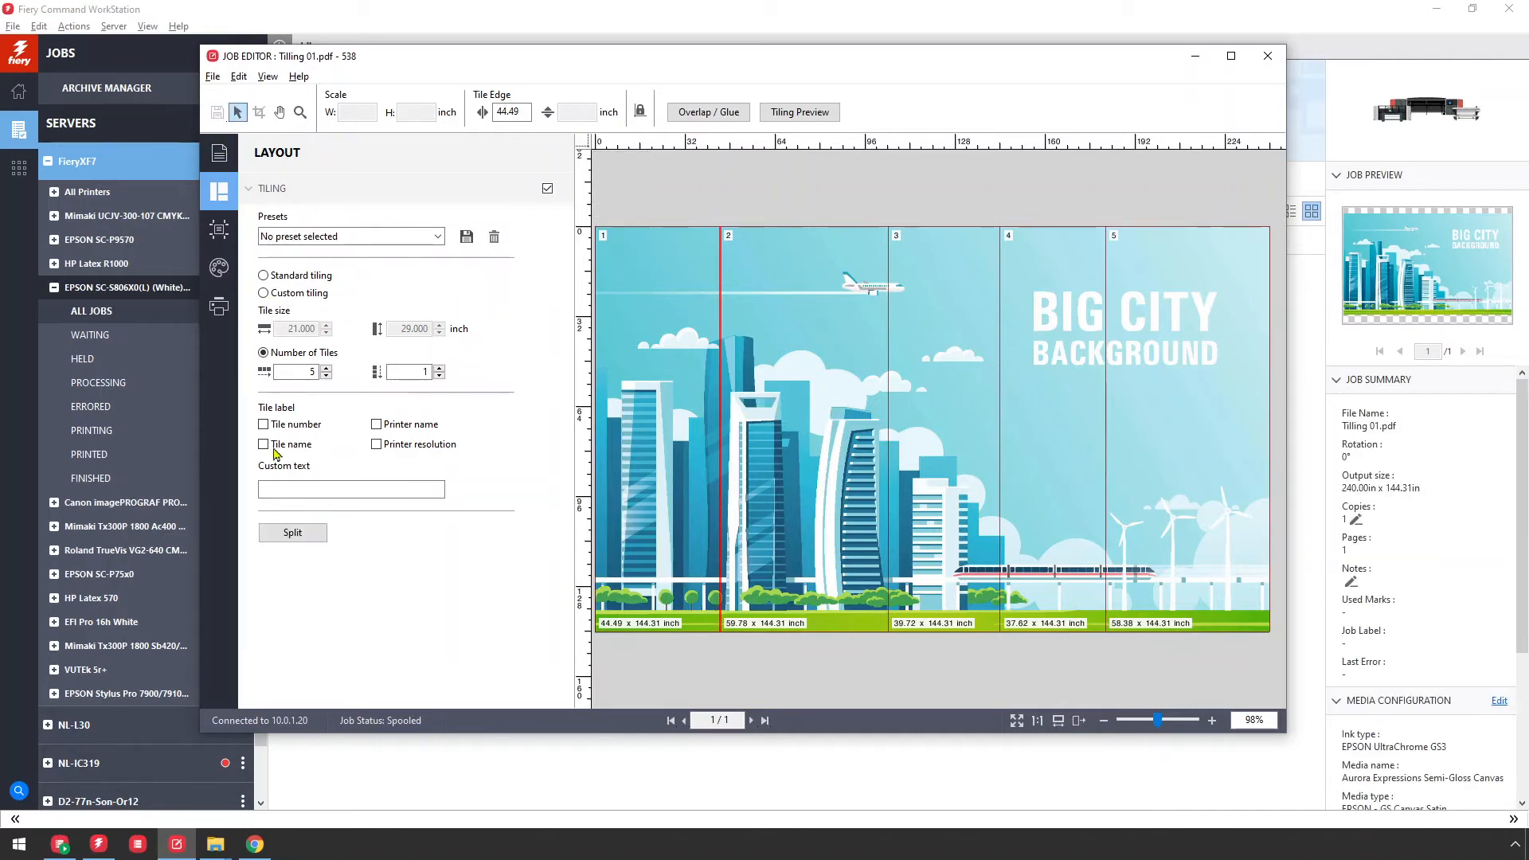
- Split the tiled job into separate tile jobs and return to the job list
{"action": "left_click", "coordinate": [292, 534]}
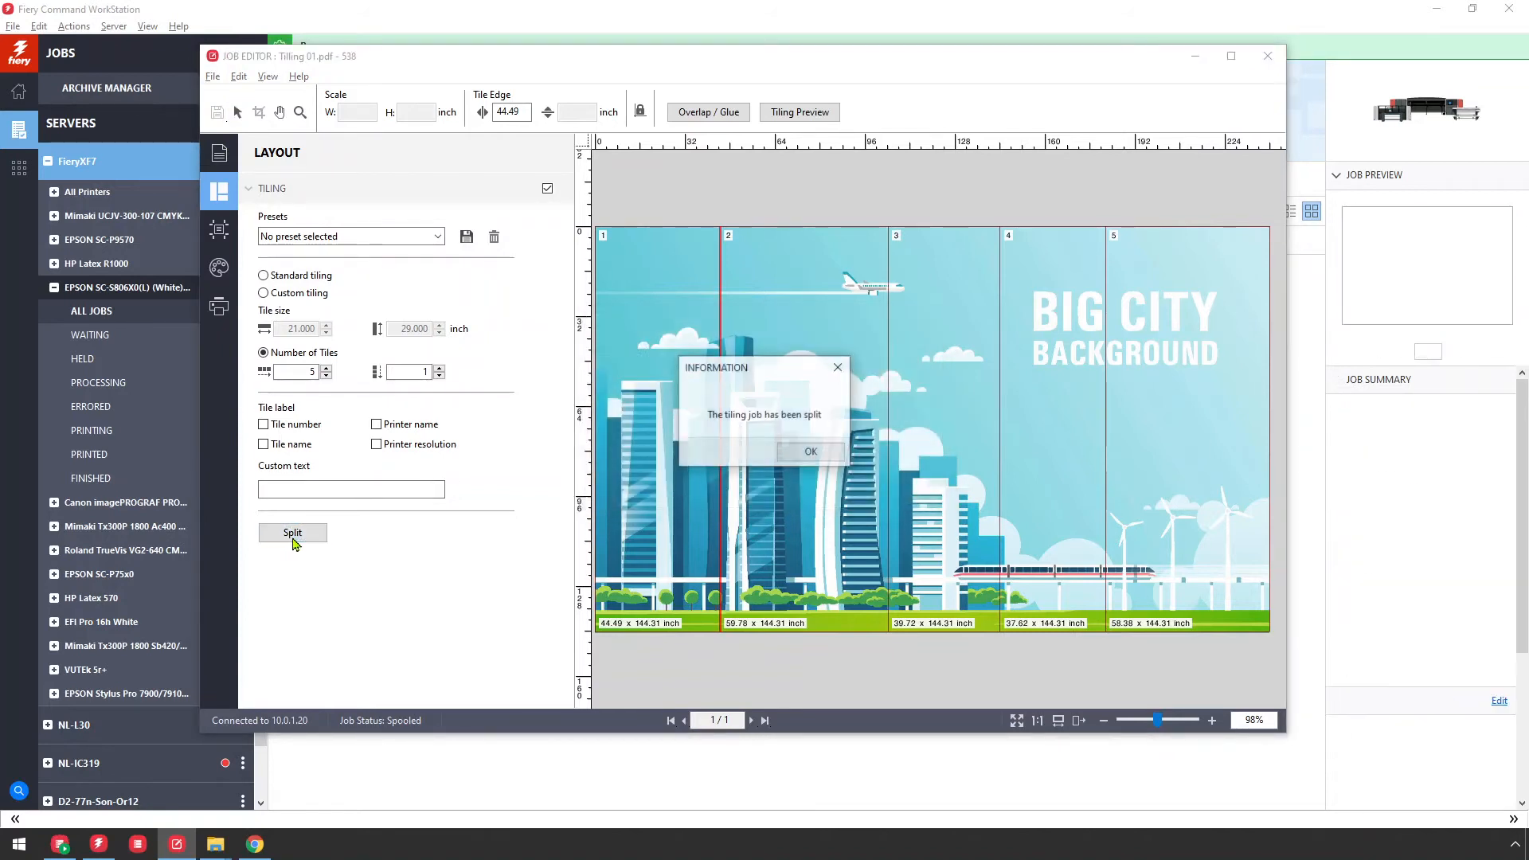
{"action": "left_click", "coordinate": [809, 452]}
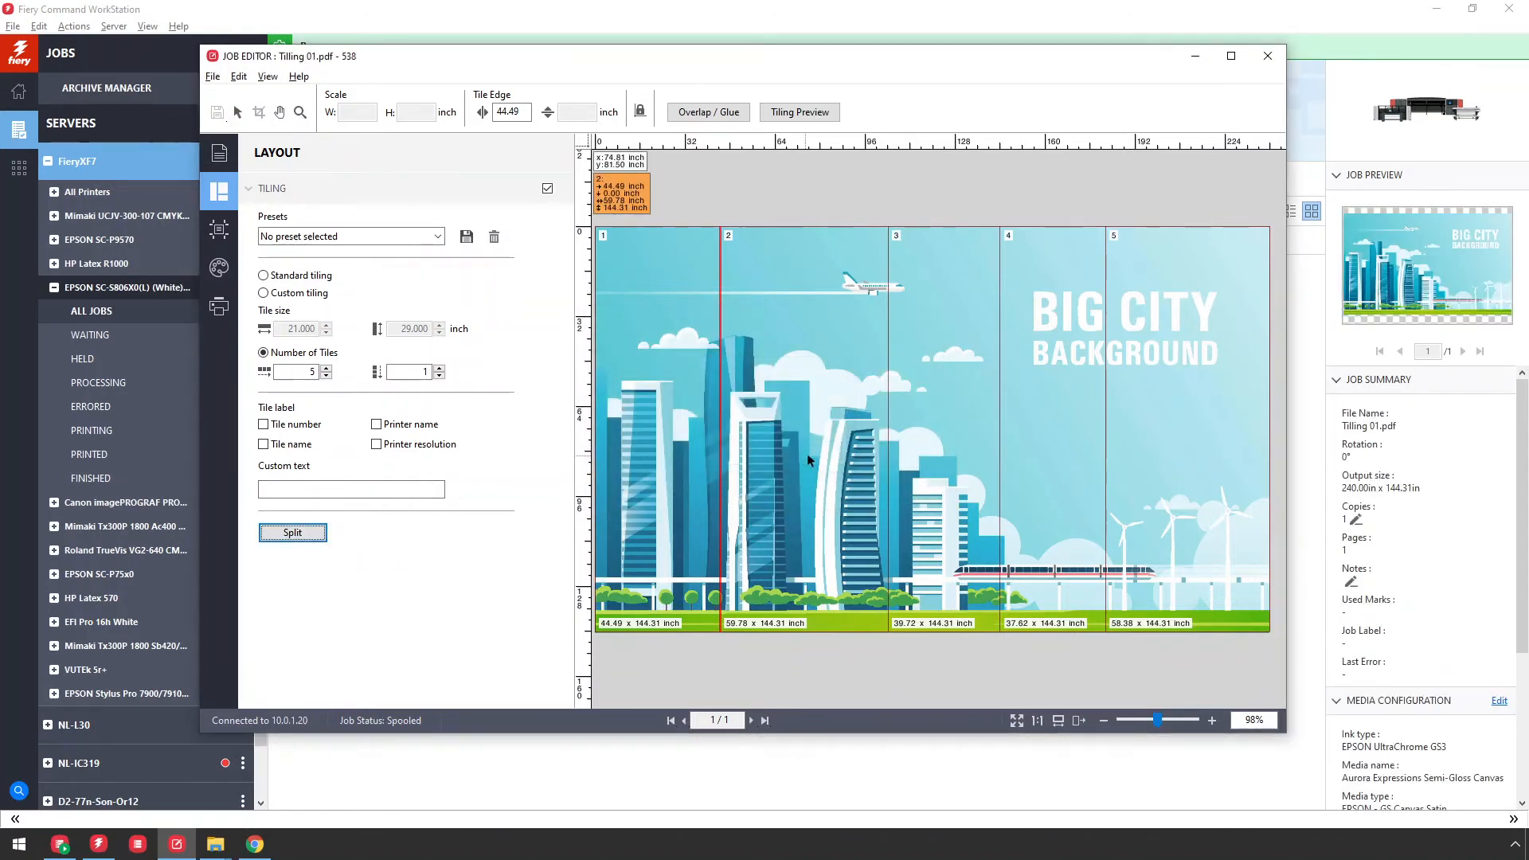
{"action": "left_click", "coordinate": [693, 778]}
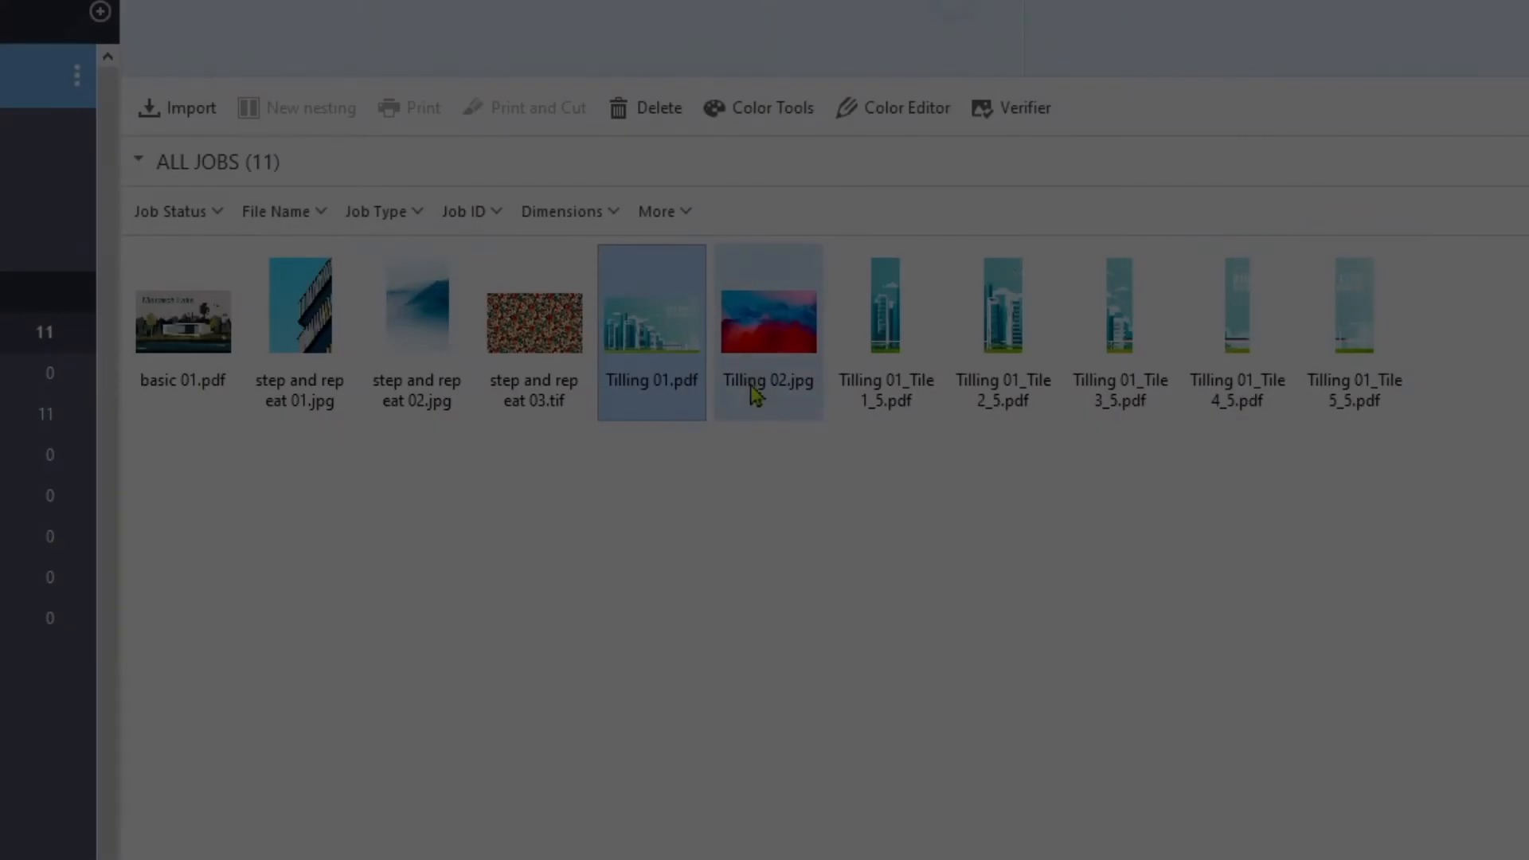
- Open Tilling 02.jpg for editing and enable tiling in its layout settings
{"action": "right_click", "coordinate": [755, 391]}
{"action": "right_click", "coordinate": [758, 331]}
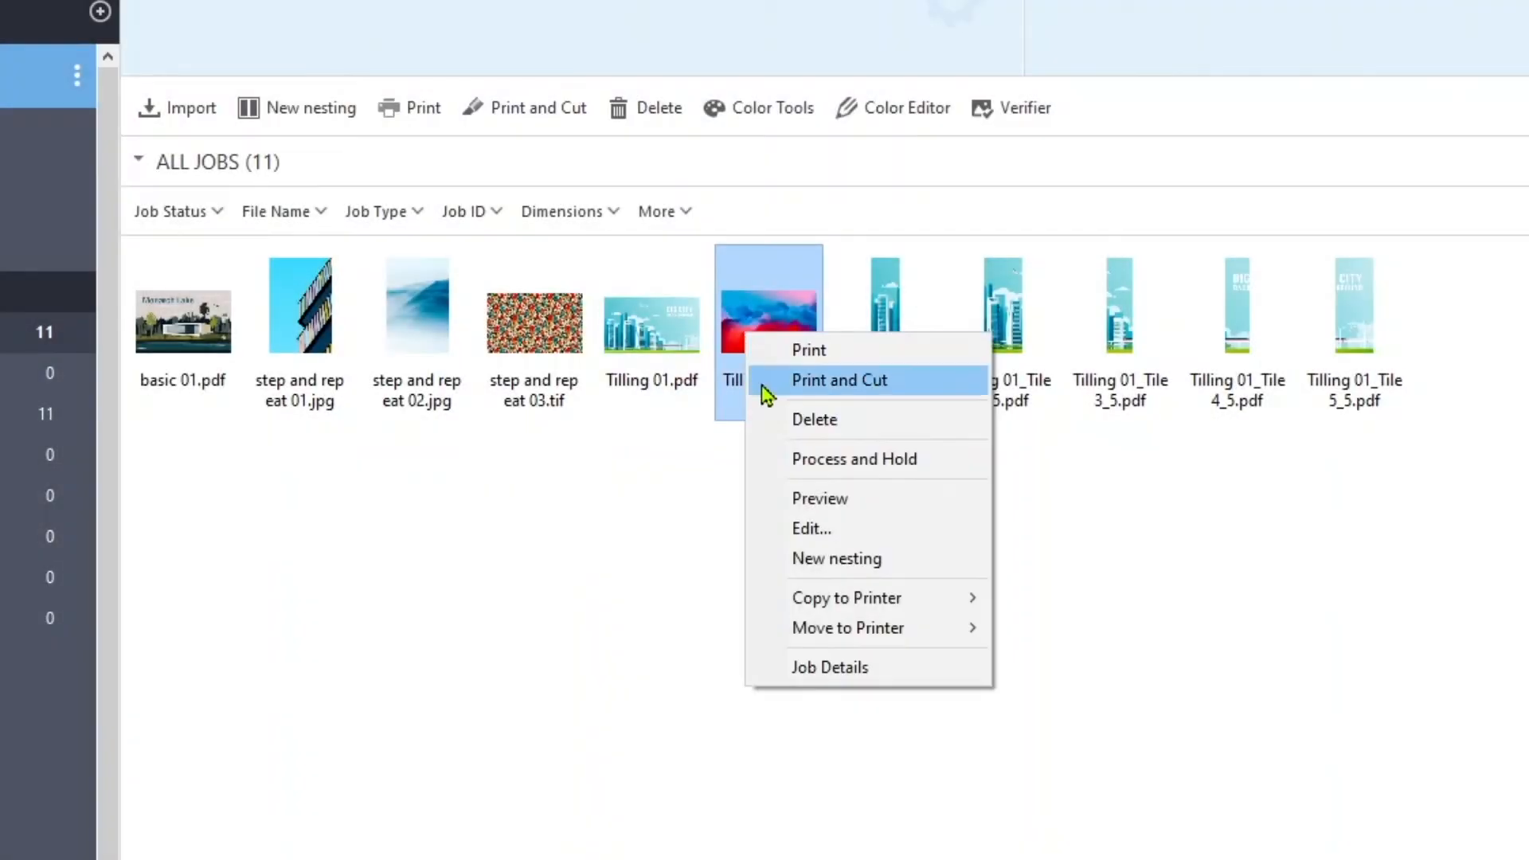
{"action": "left_click", "coordinate": [804, 528]}
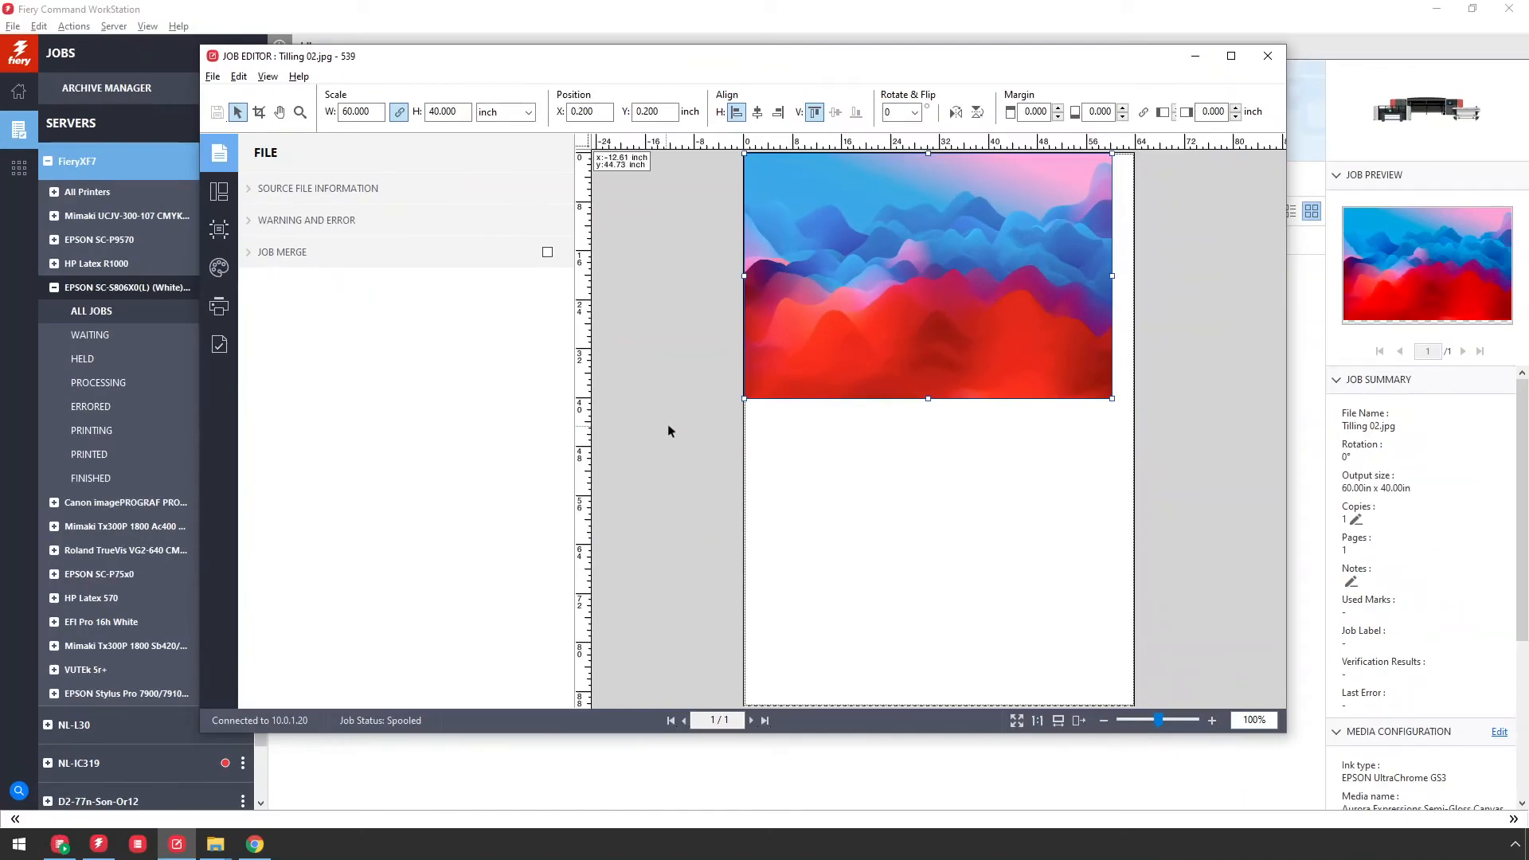
{"action": "left_click", "coordinate": [213, 193]}
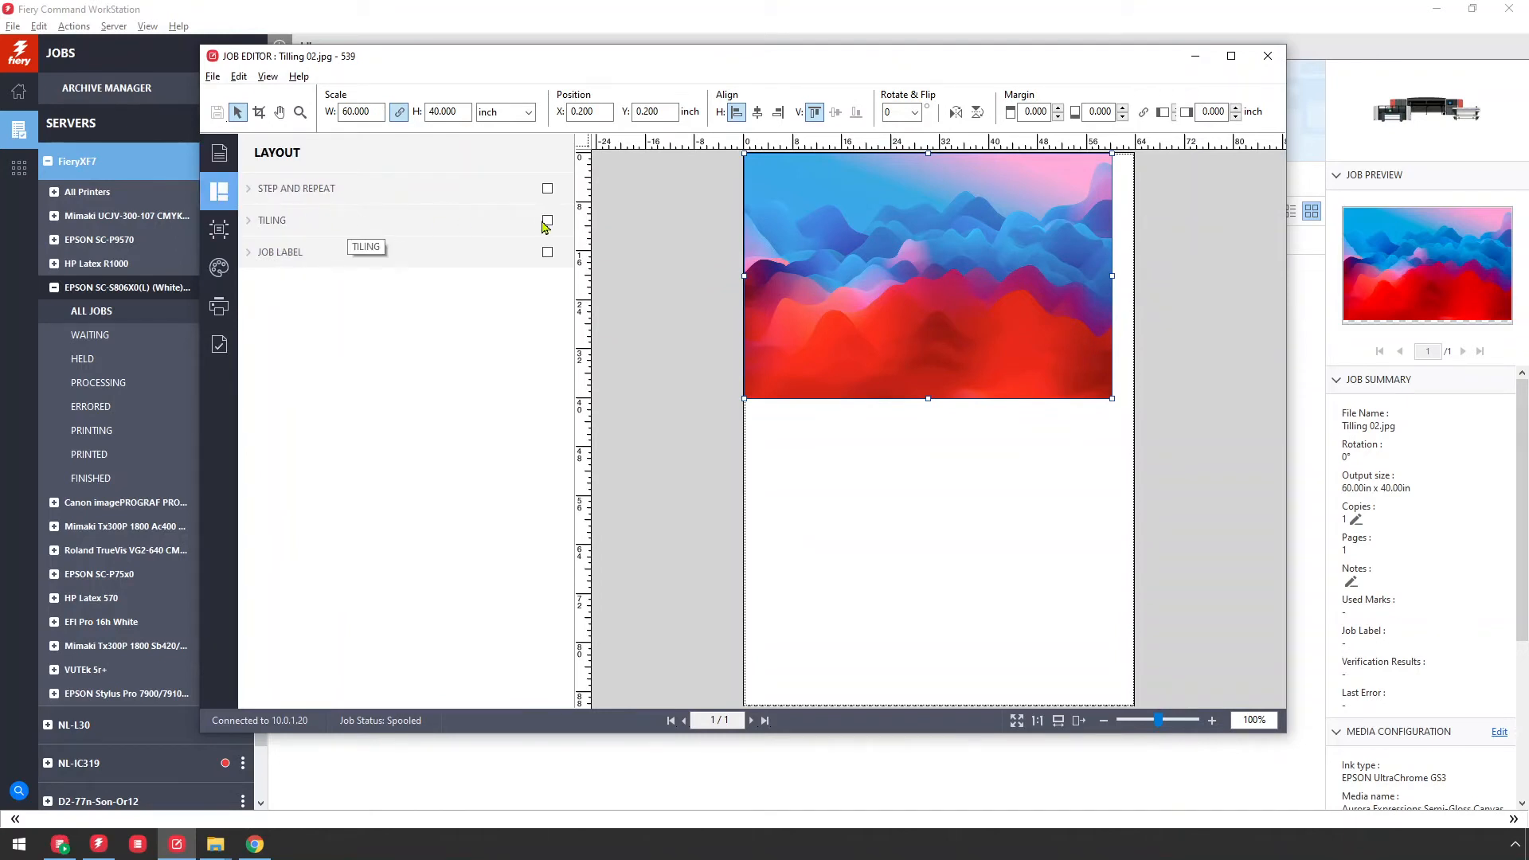
{"action": "left_click", "coordinate": [548, 221]}
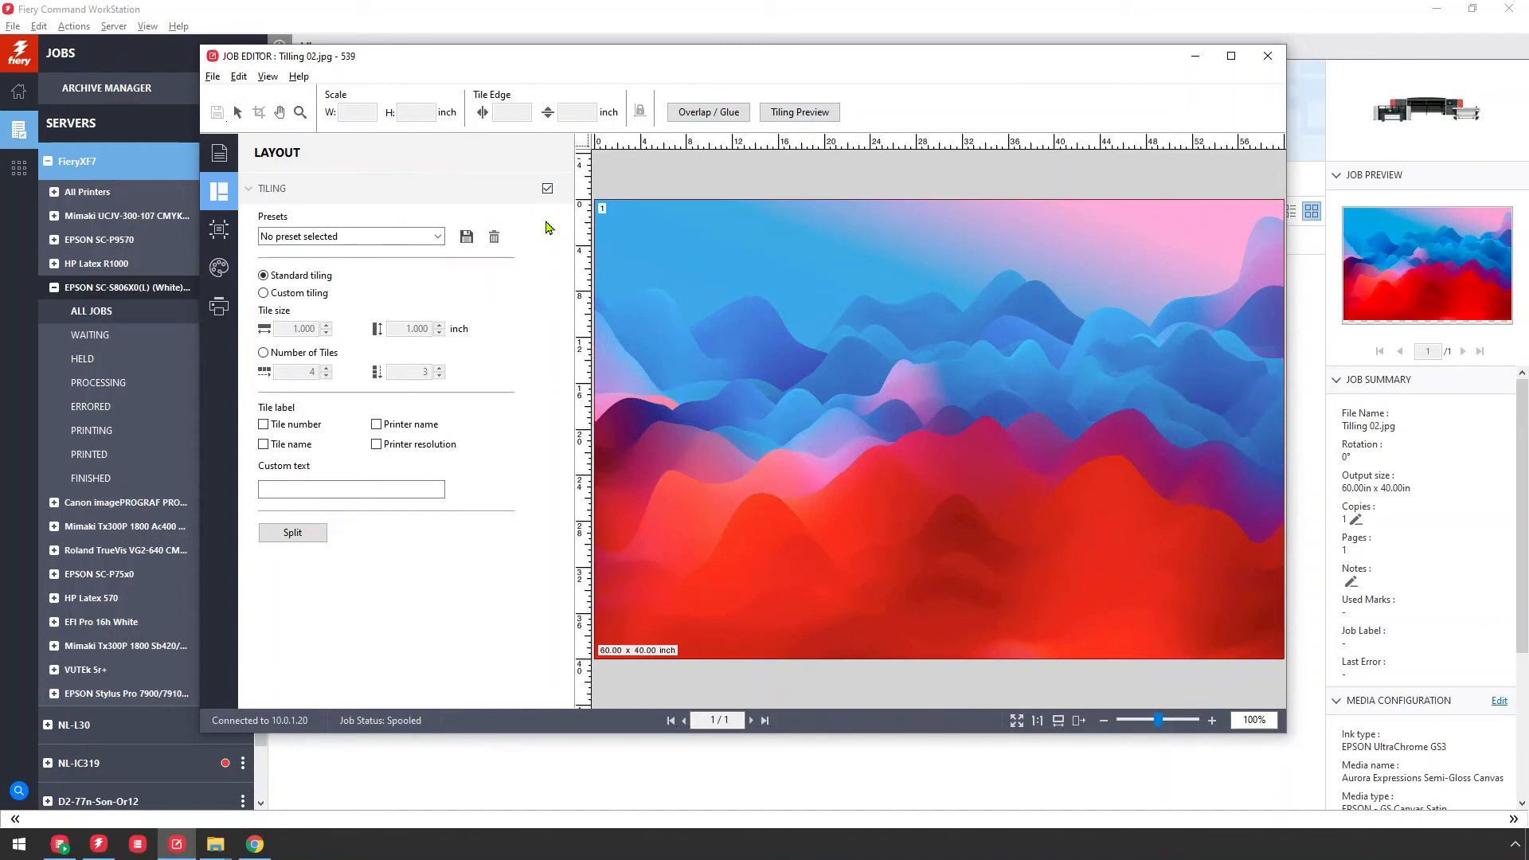
- Switch to custom tiling with a tile size of 10 by 10 inches and save the job
{"action": "left_click", "coordinate": [333, 293]}
{"action": "key", "text": "Tab"}
{"action": "key", "text": "Tab"}
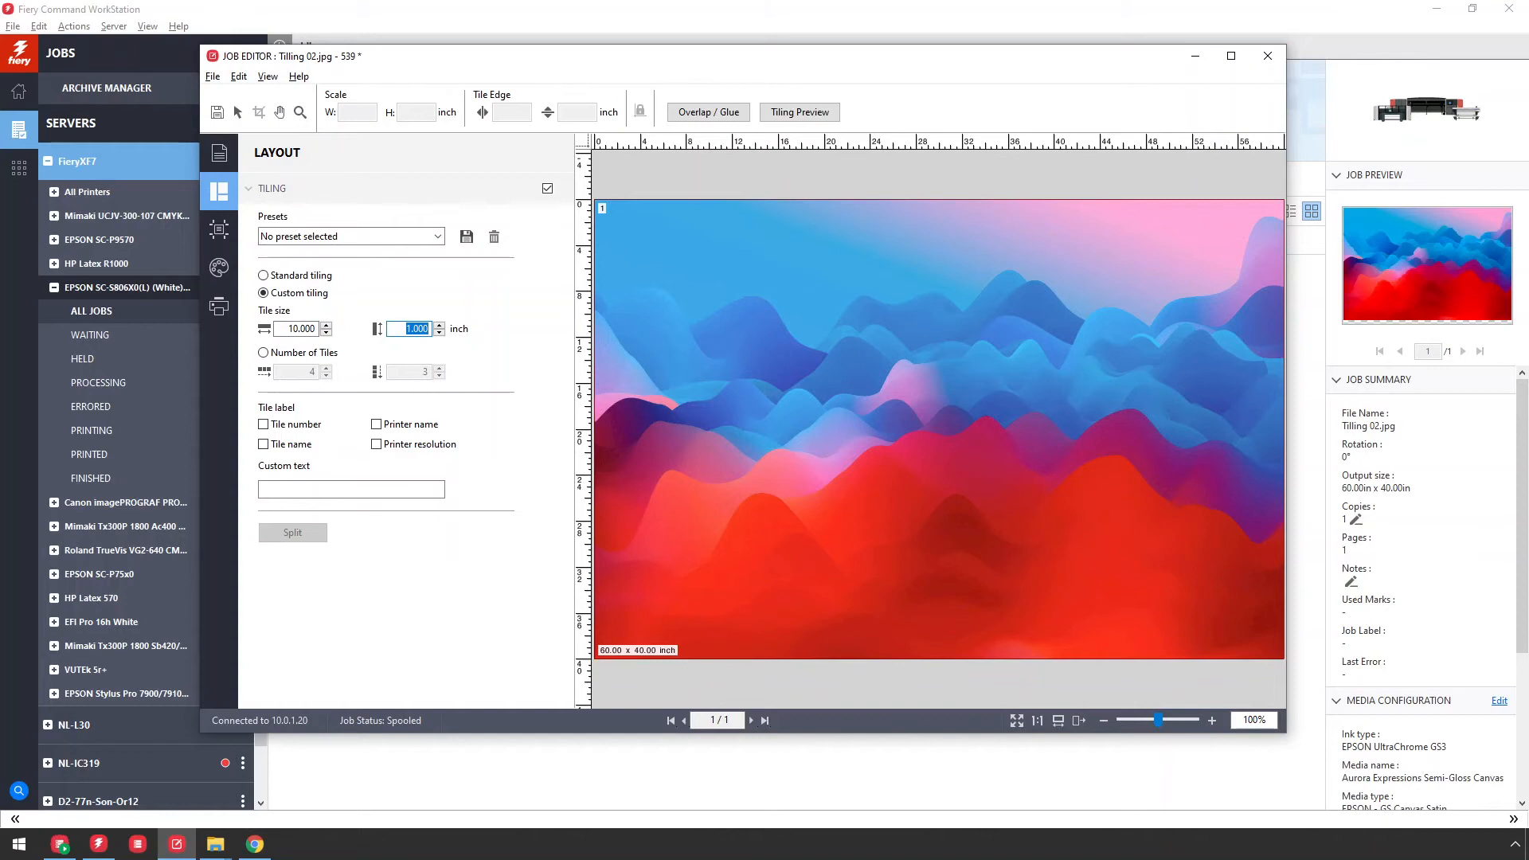
{"action": "left_click", "coordinate": [216, 113]}
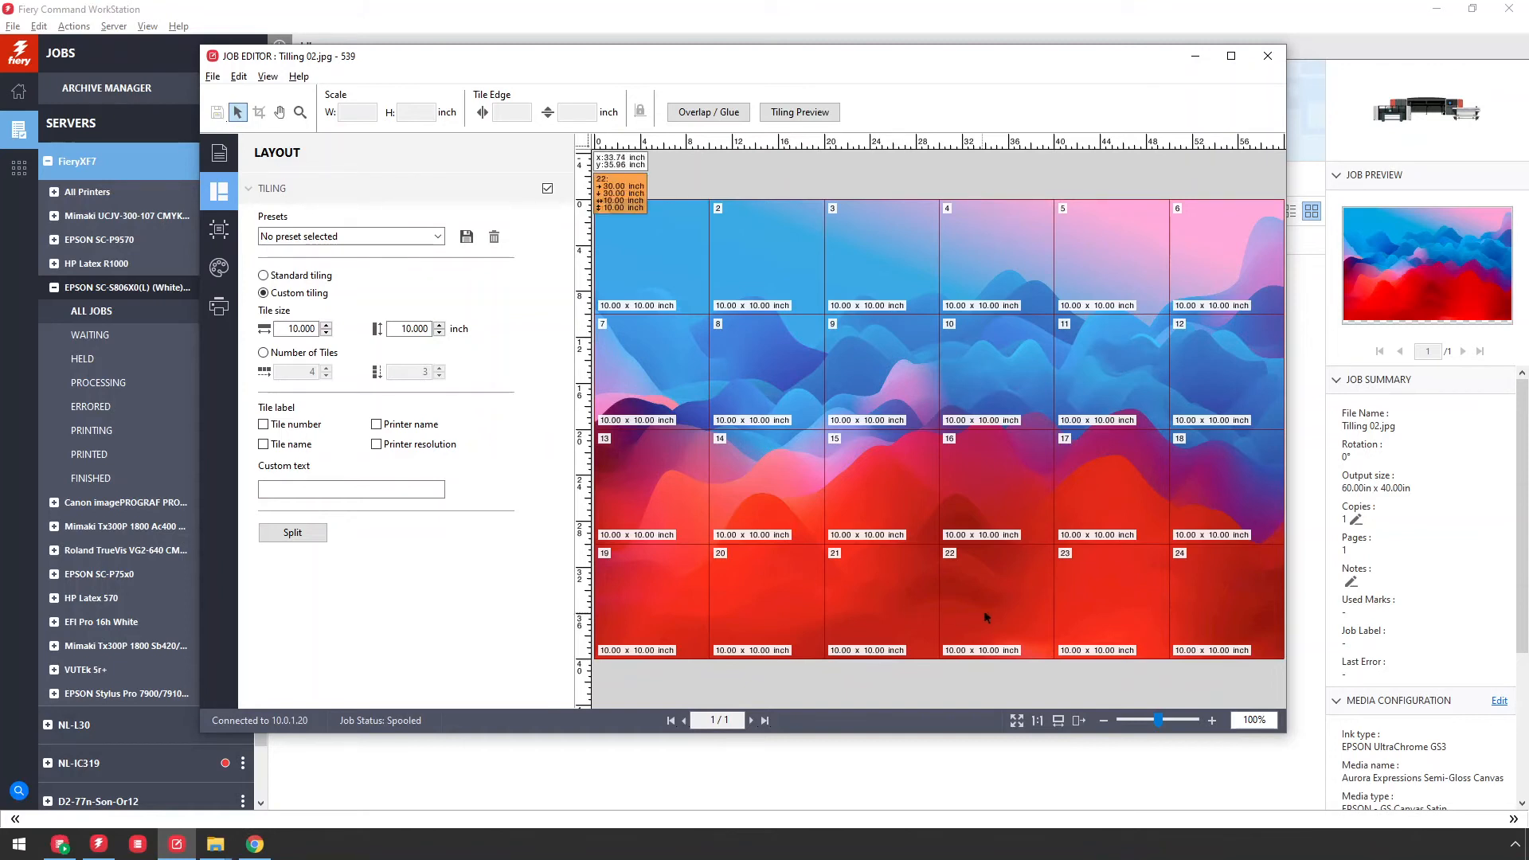
- Merge tiles 16, 17, 22 and 23 into one large tile
{"action": "mouse_move", "coordinate": [985, 617]}
{"action": "left_mouse_down"}
{"action": "mouse_move", "coordinate": [1086, 597]}
{"action": "mouse_move", "coordinate": [1025, 519]}
{"action": "left_mouse_up"}
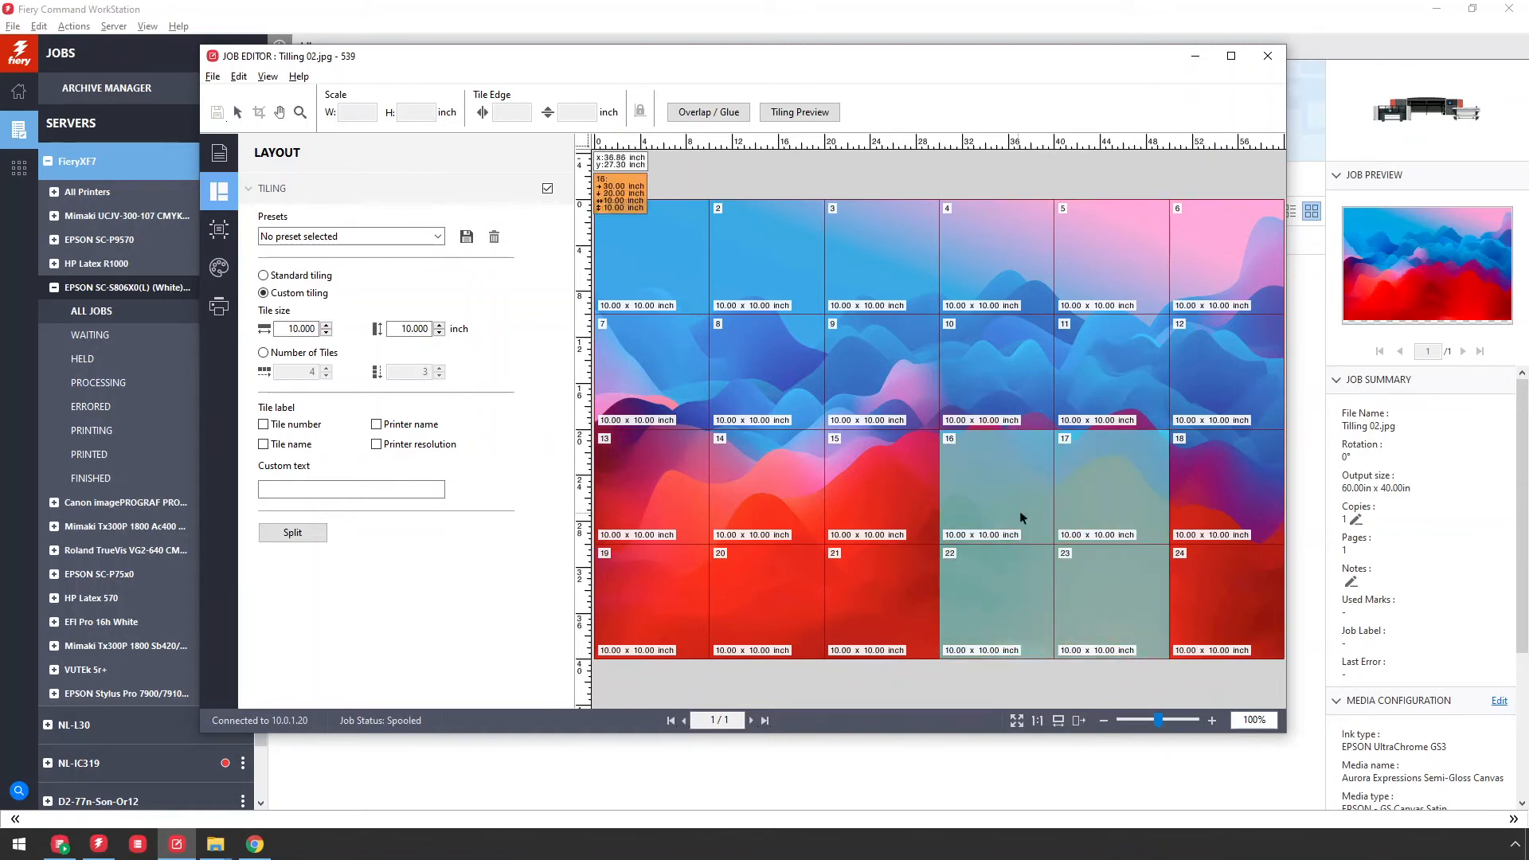
{"action": "right_click", "coordinate": [1020, 515]}
{"action": "left_click", "coordinate": [1031, 525]}
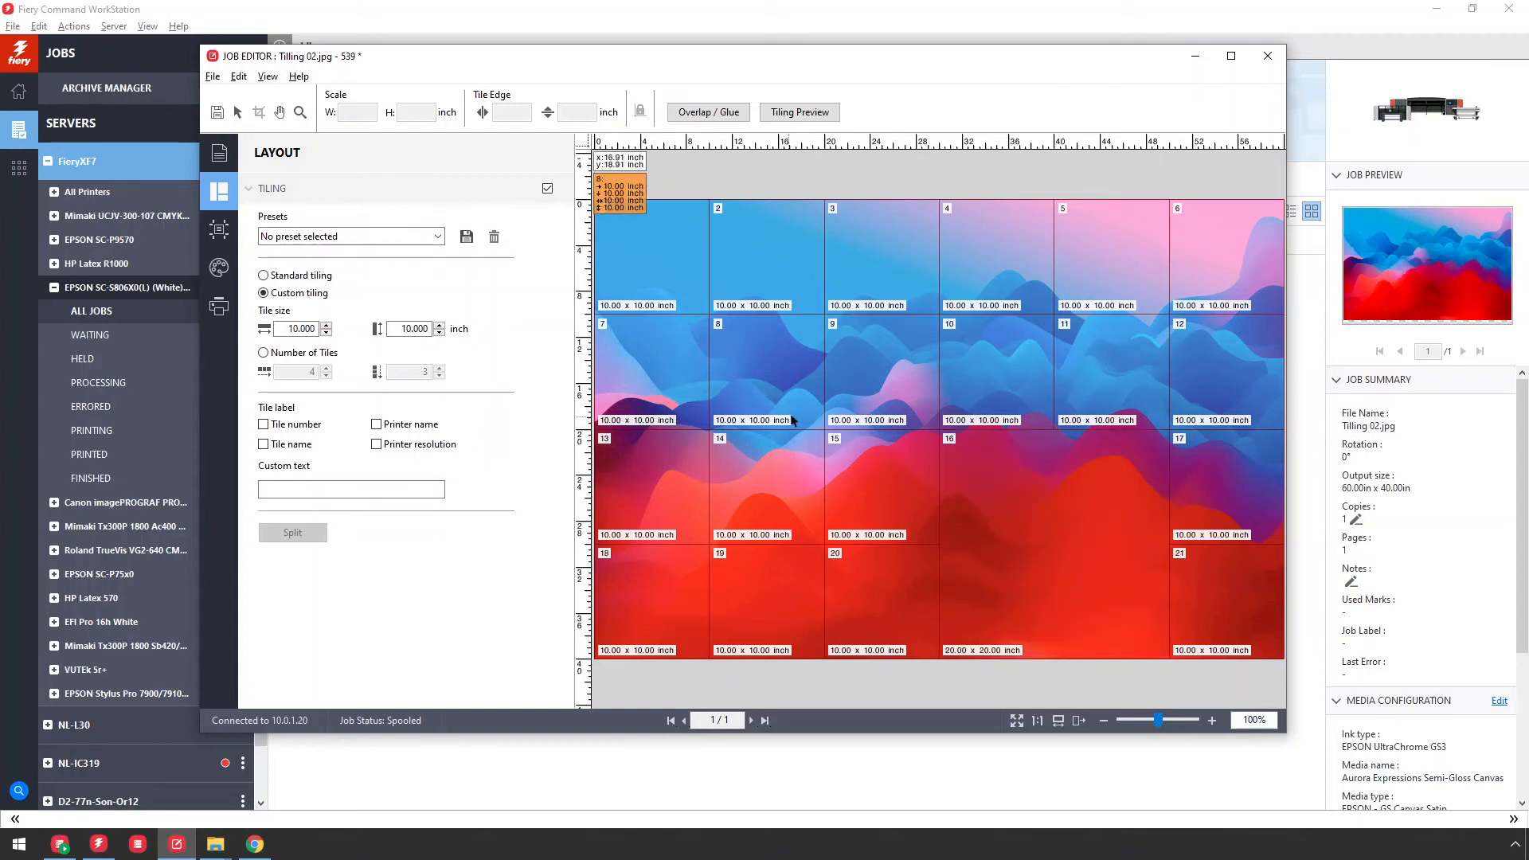
- Split tile 8 into a 2 by 2 grid of smaller tiles
{"action": "right_click", "coordinate": [755, 372]}
{"action": "left_click", "coordinate": [796, 399]}
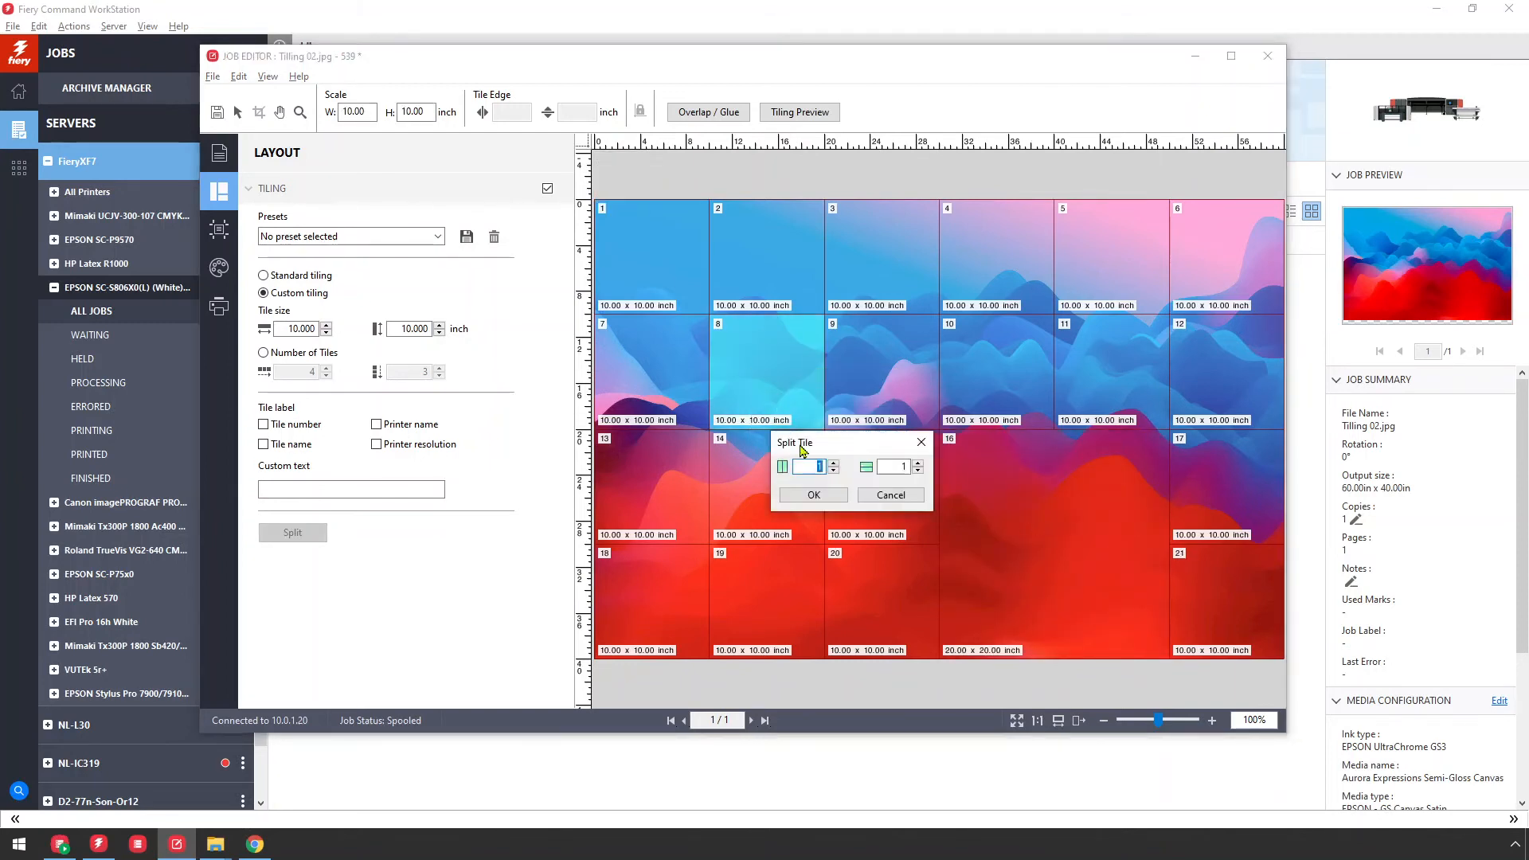
{"action": "double_click", "coordinate": [890, 467]}
{"action": "type", "text": "2"}
{"action": "left_click", "coordinate": [826, 495]}
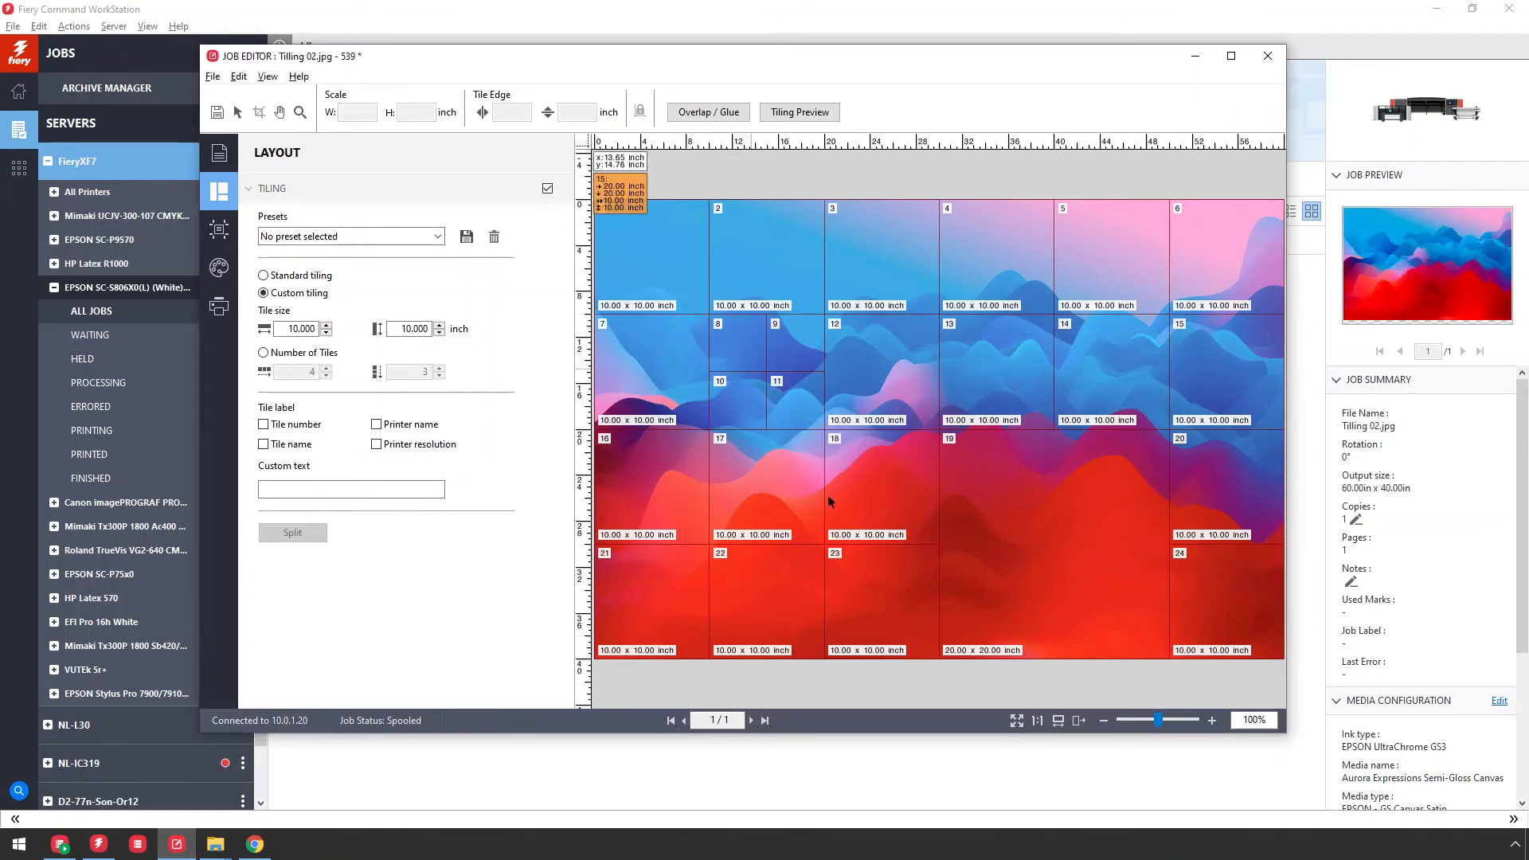
- Set the tile overlap to 2 inches on all four sides and apply the overlap settings
{"action": "left_click", "coordinate": [731, 117]}
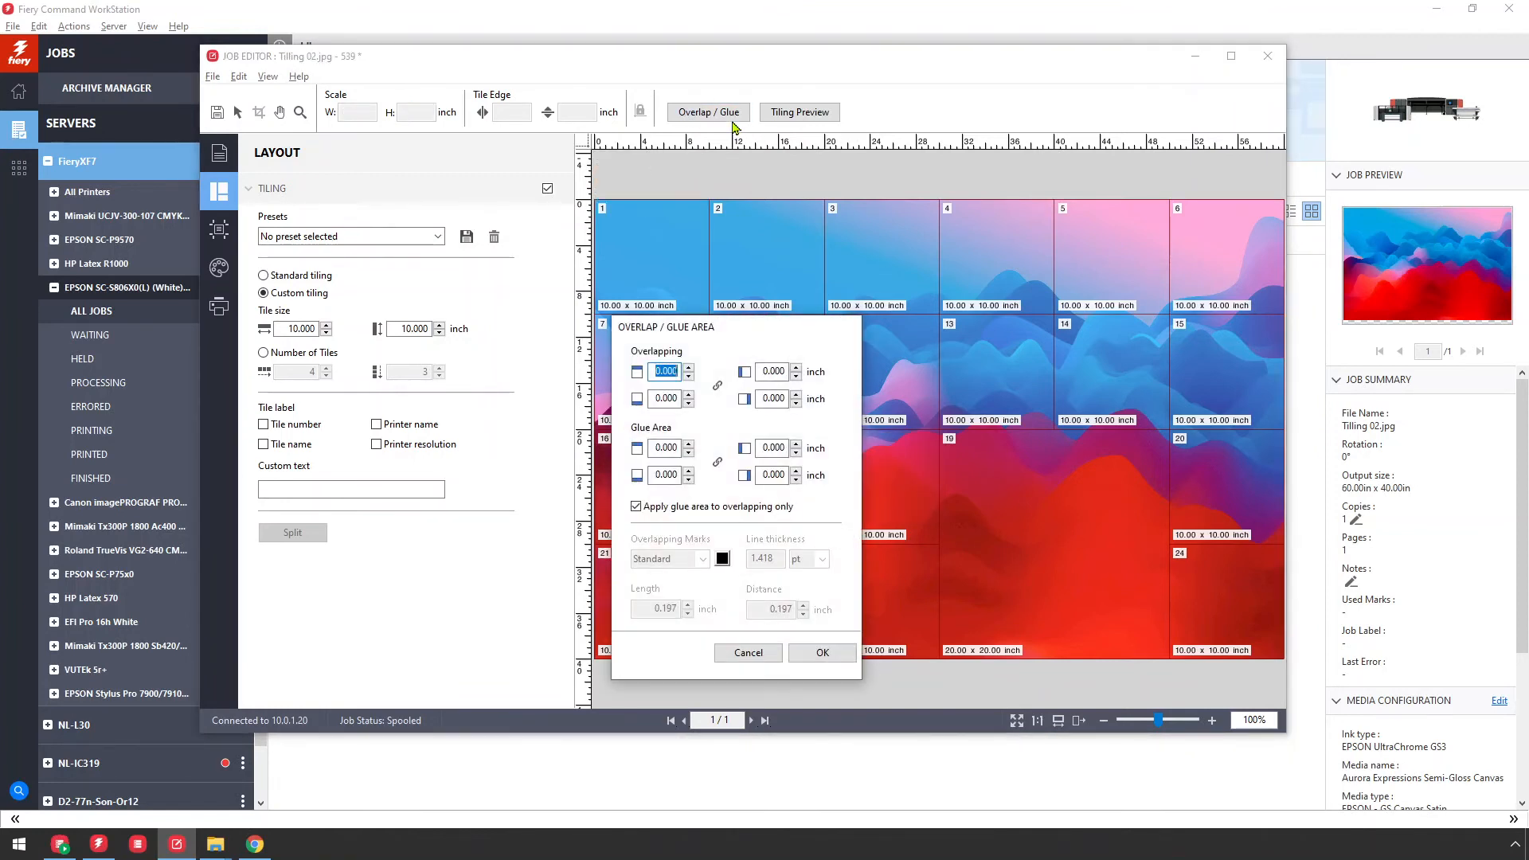
{"action": "type", "text": "2.000"}
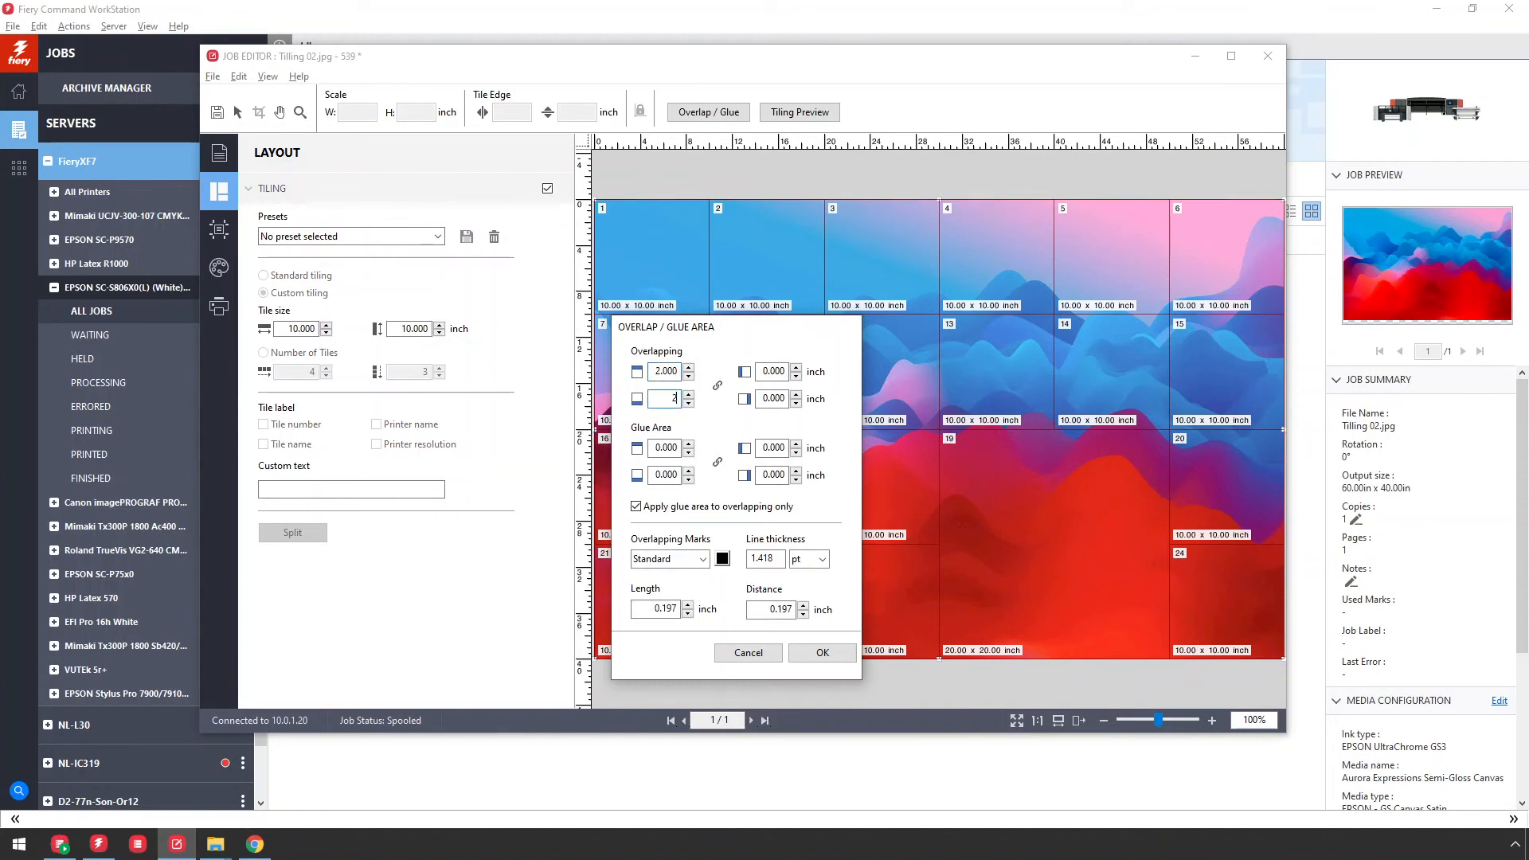
{"action": "double_click", "coordinate": [769, 371]}
{"action": "type", "text": "2"}
{"action": "key", "text": "Tab"}
{"action": "type", "text": "2"}
{"action": "left_click", "coordinate": [823, 653]}
{"action": "left_click", "coordinate": [844, 458]}
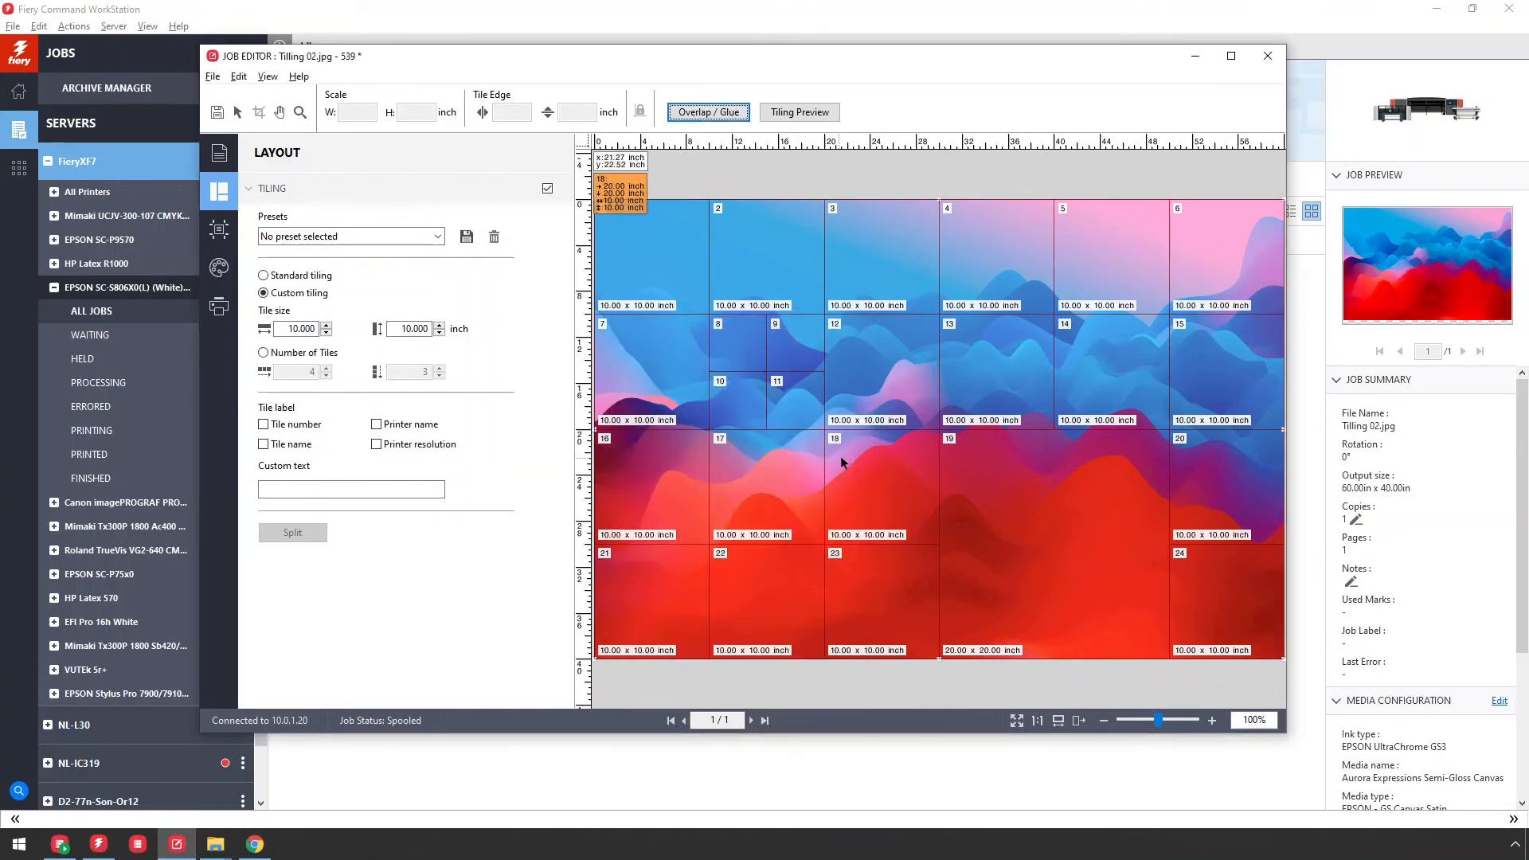
- Preview the tiling, checking the overall tile layout and examining single tiles 1 through 9 with their overlaps
{"action": "left_click", "coordinate": [801, 113]}
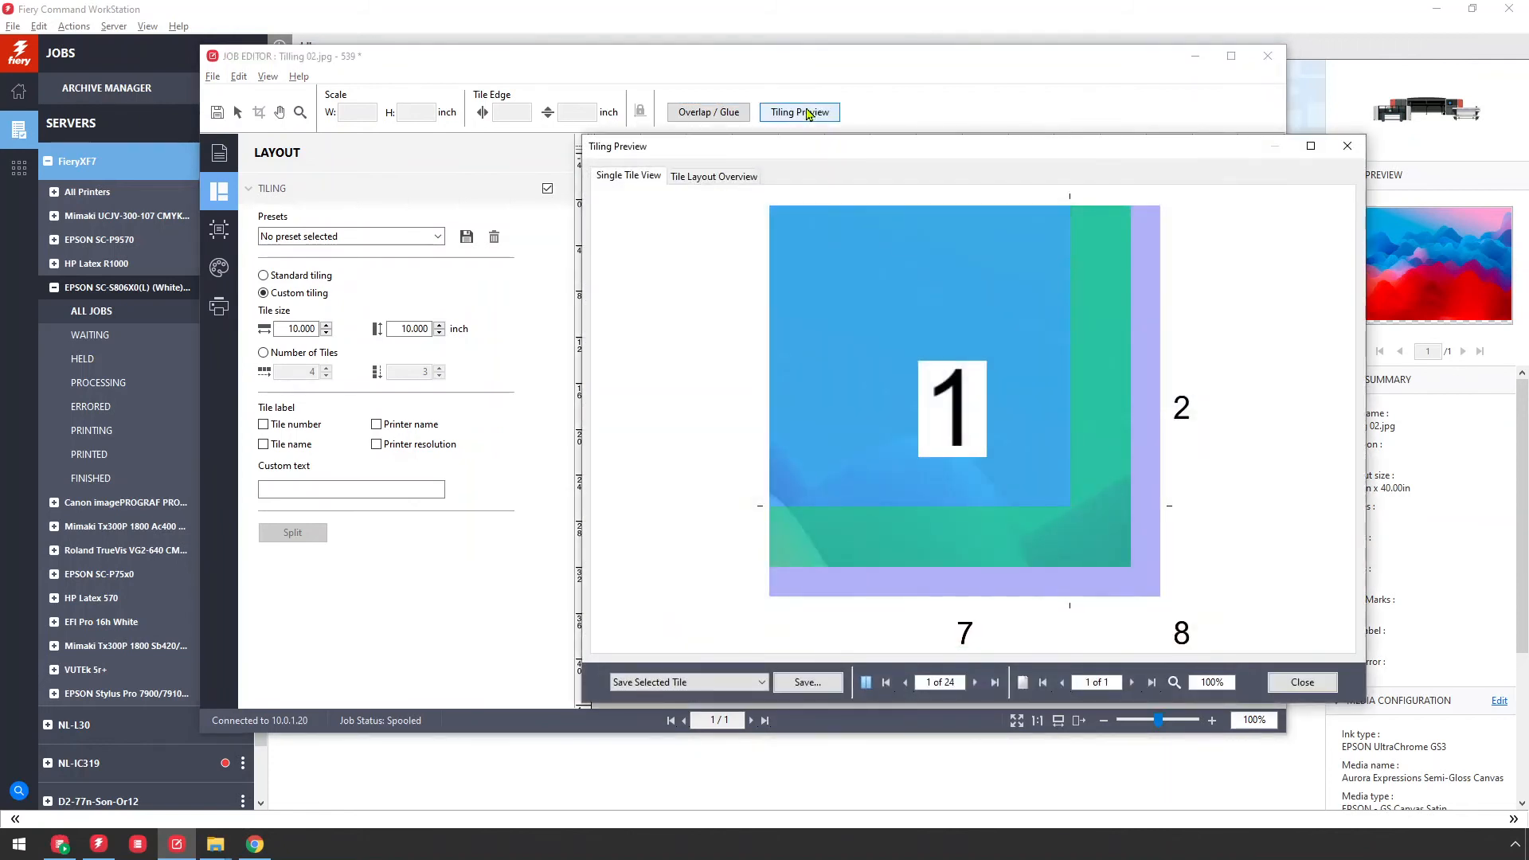
{"action": "left_click", "coordinate": [732, 176]}
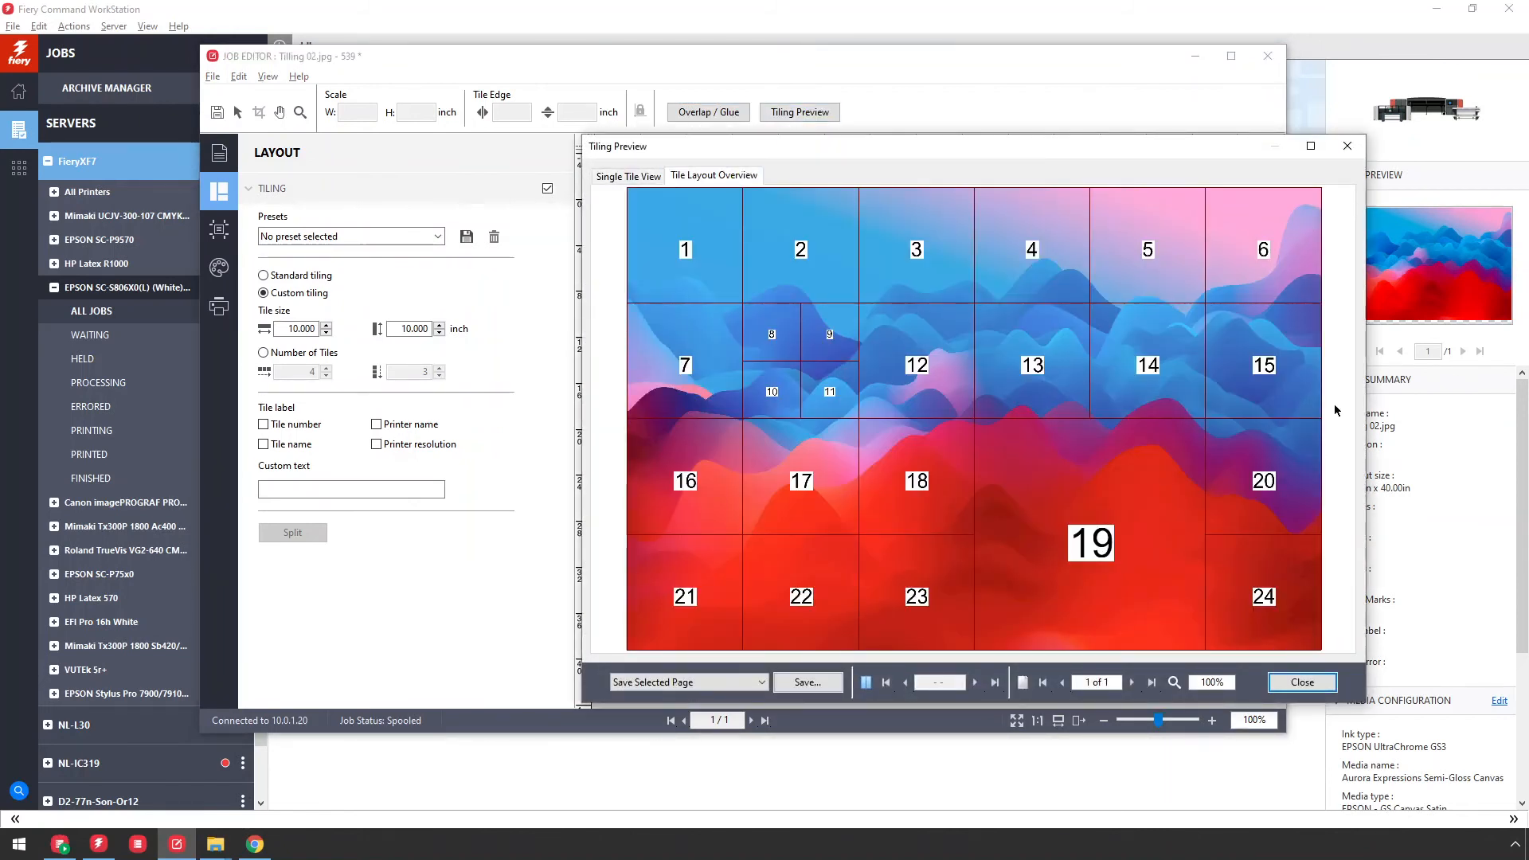
{"action": "left_click", "coordinate": [637, 186]}
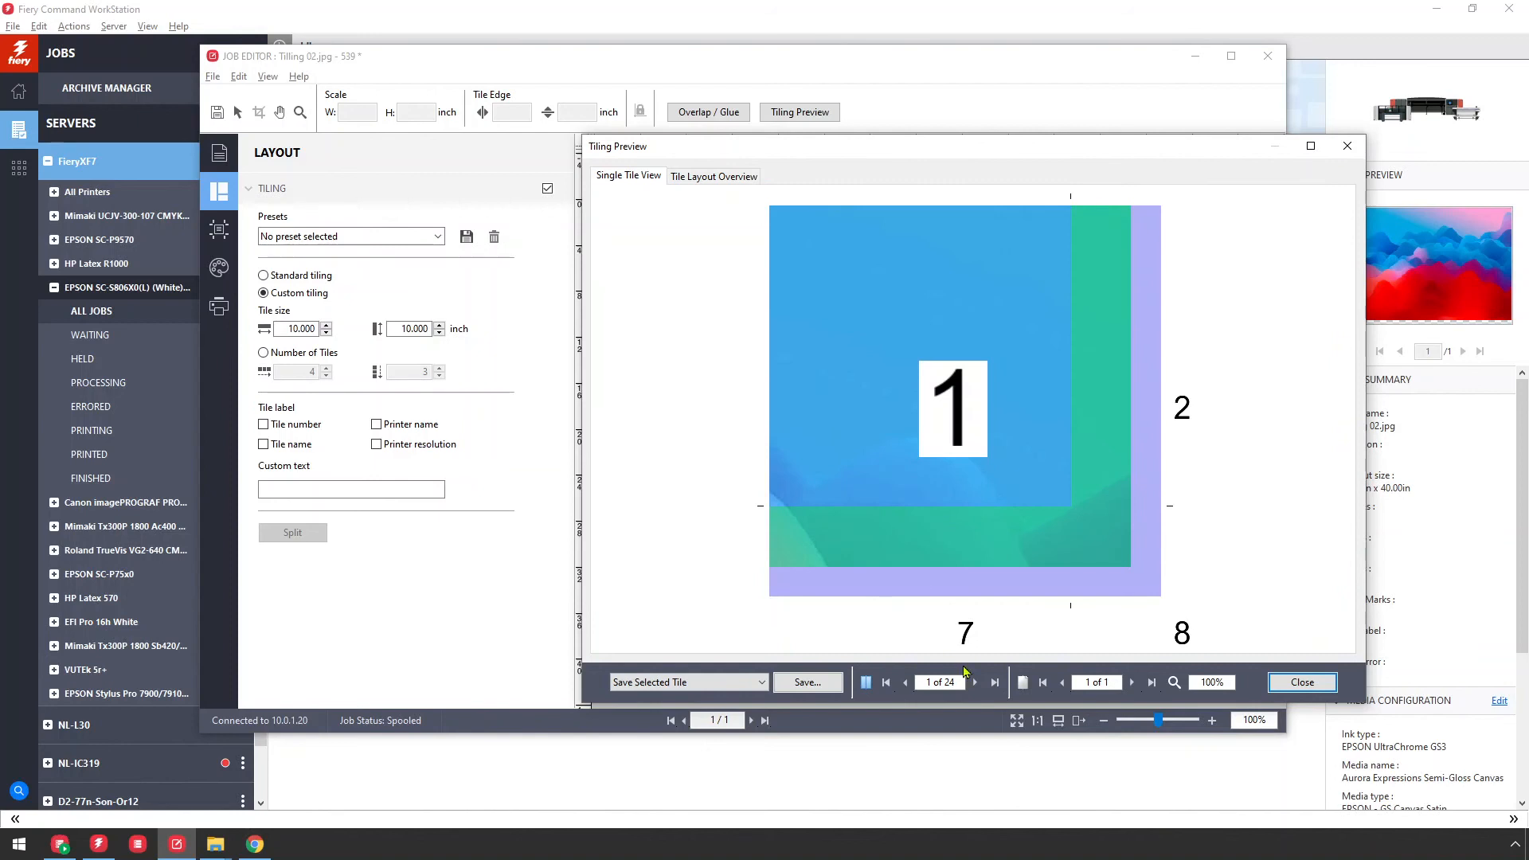
{"action": "left_click", "coordinate": [976, 683]}
{"action": "left_click", "coordinate": [977, 682]}
{"action": "left_click", "coordinate": [976, 682]}
{"action": "left_click", "coordinate": [976, 683]}
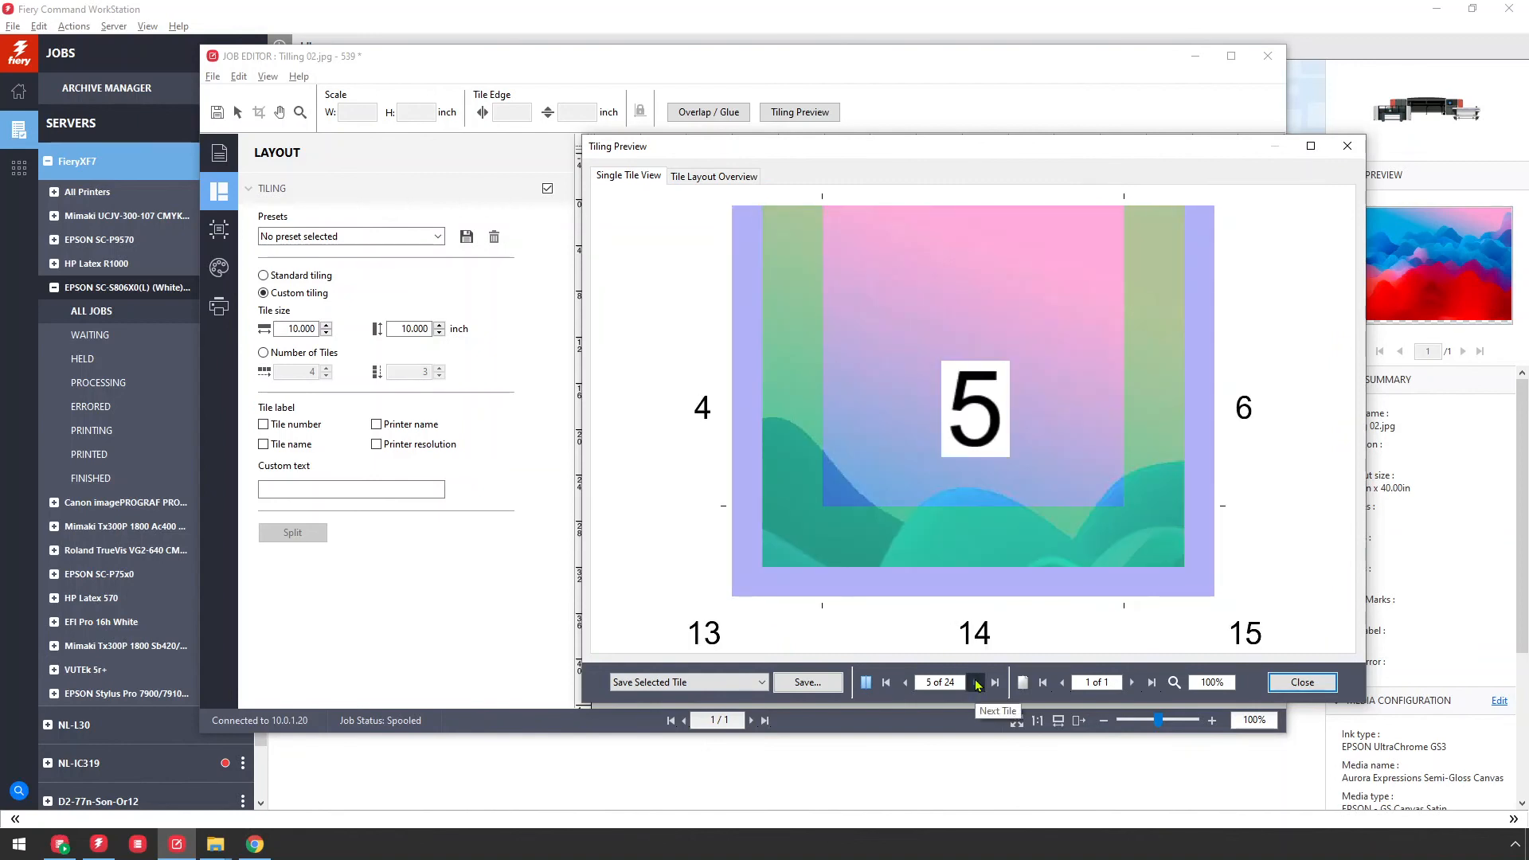
{"action": "left_click", "coordinate": [976, 682]}
{"action": "left_click", "coordinate": [976, 683]}
{"action": "left_click", "coordinate": [976, 683]}
{"action": "left_click", "coordinate": [976, 682]}
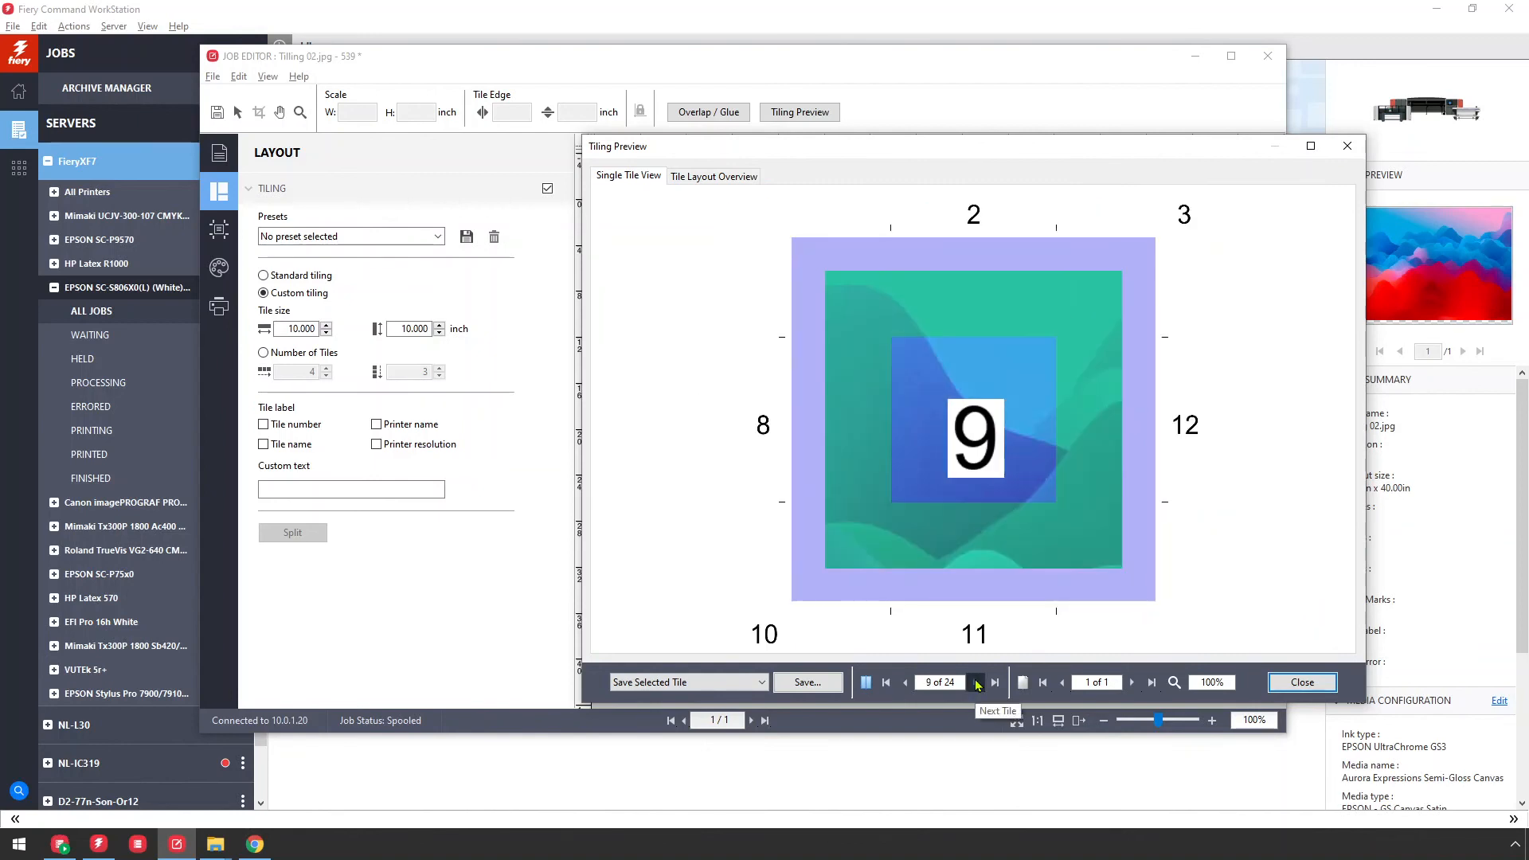
- Return to the tile layout overview and inspect the PDF save options for the selected page without saving
{"action": "left_click", "coordinate": [711, 177]}
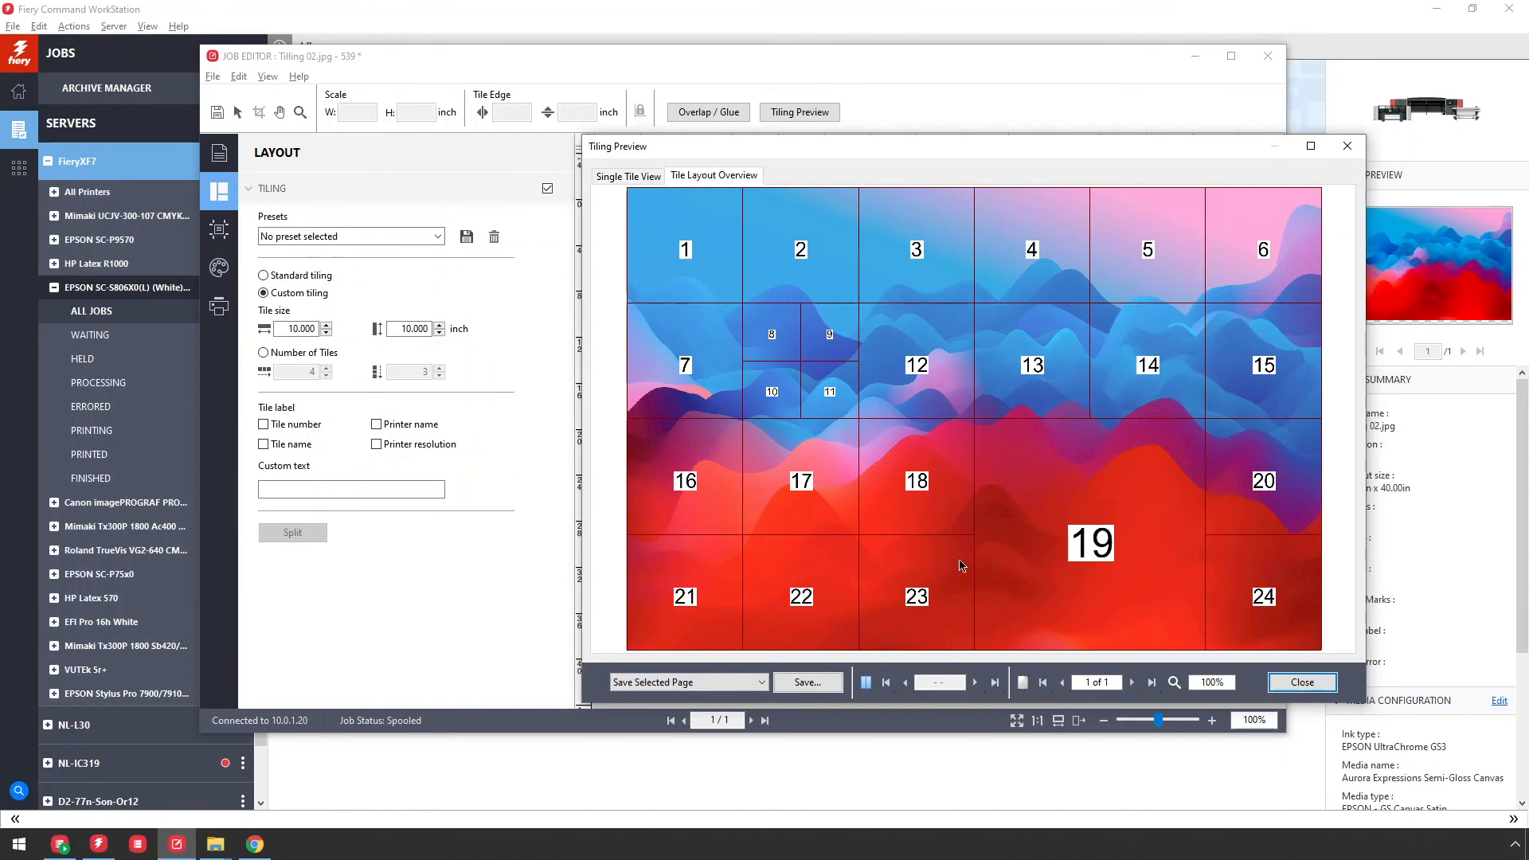
{"action": "left_click", "coordinate": [761, 682]}
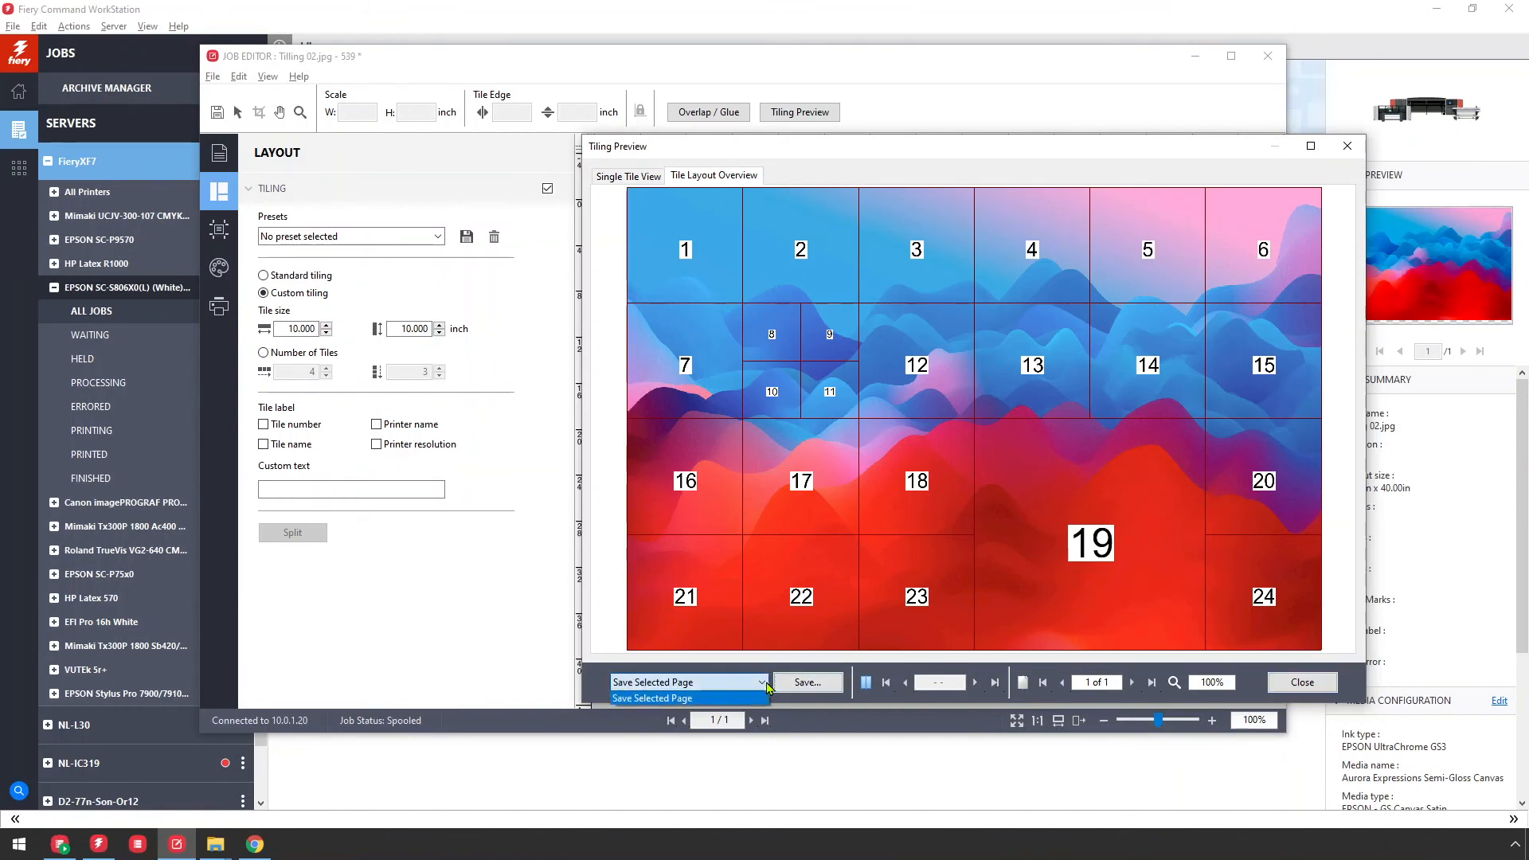
{"action": "left_click", "coordinate": [744, 700]}
{"action": "left_click", "coordinate": [798, 690]}
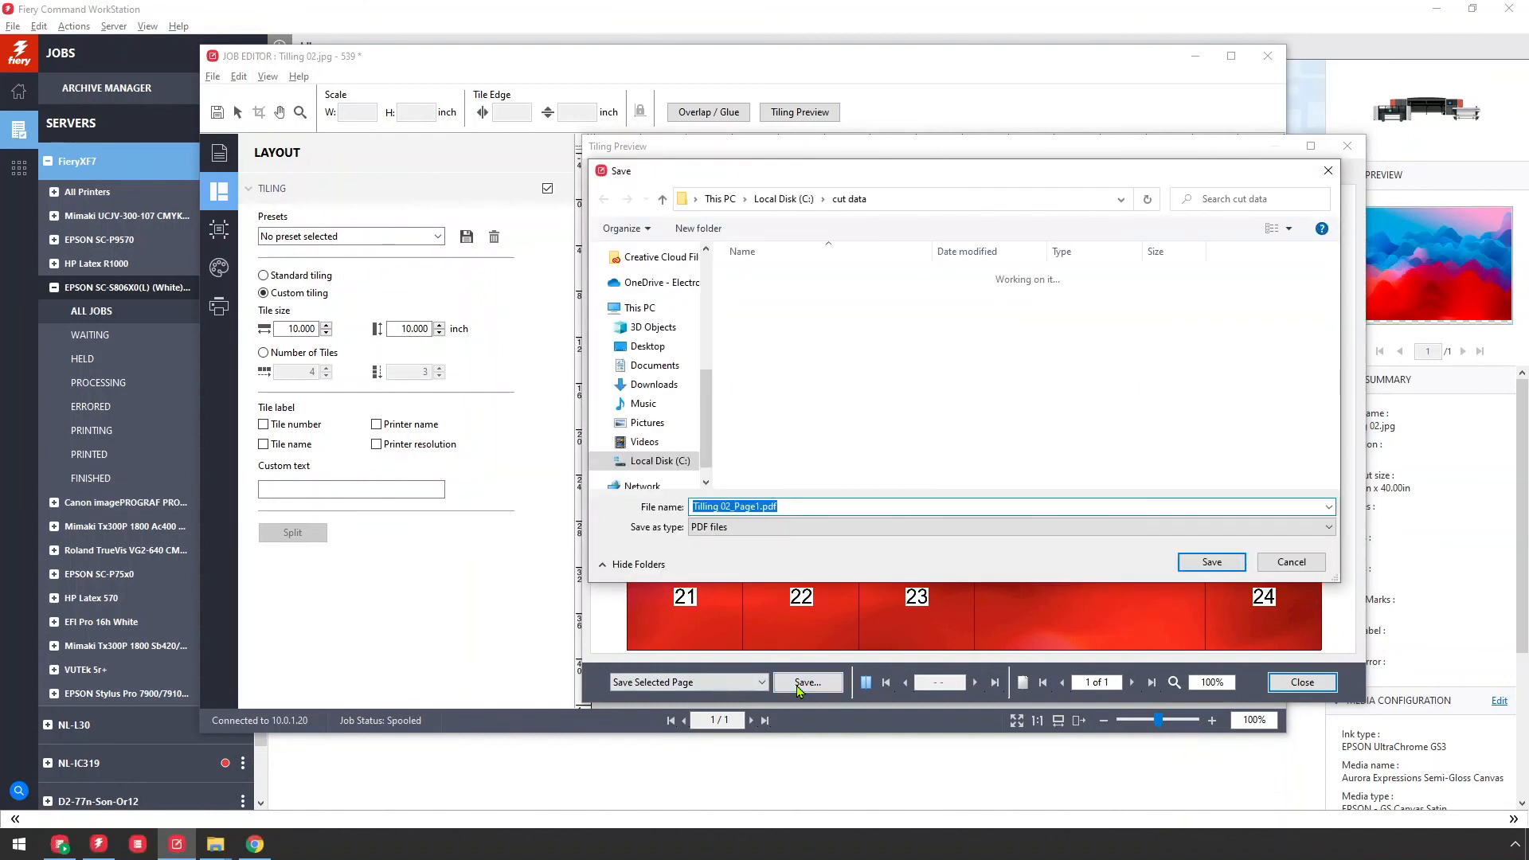
{"action": "left_click", "coordinate": [1291, 562]}
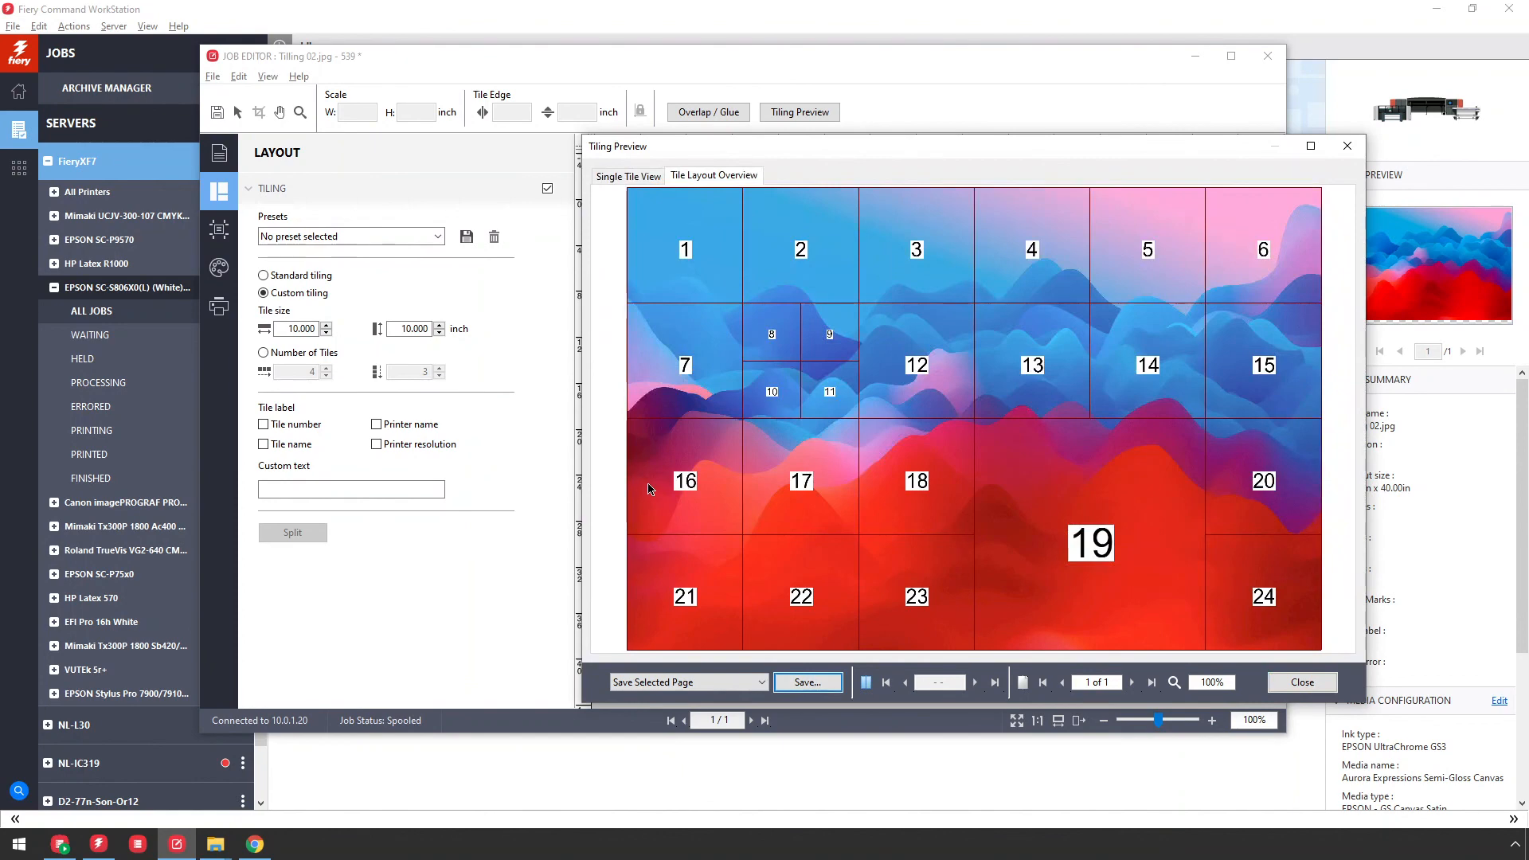